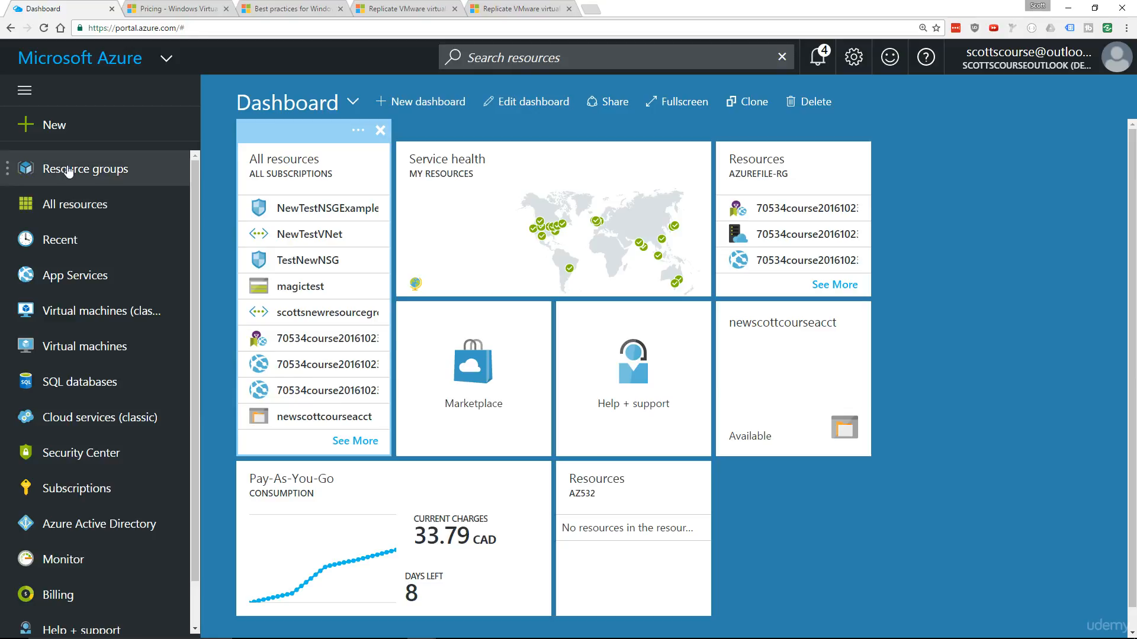
Start adding a virtual machine from the recommended Windows Server images, choosing Windows Server 2008 R2 SP1
click(66, 351)
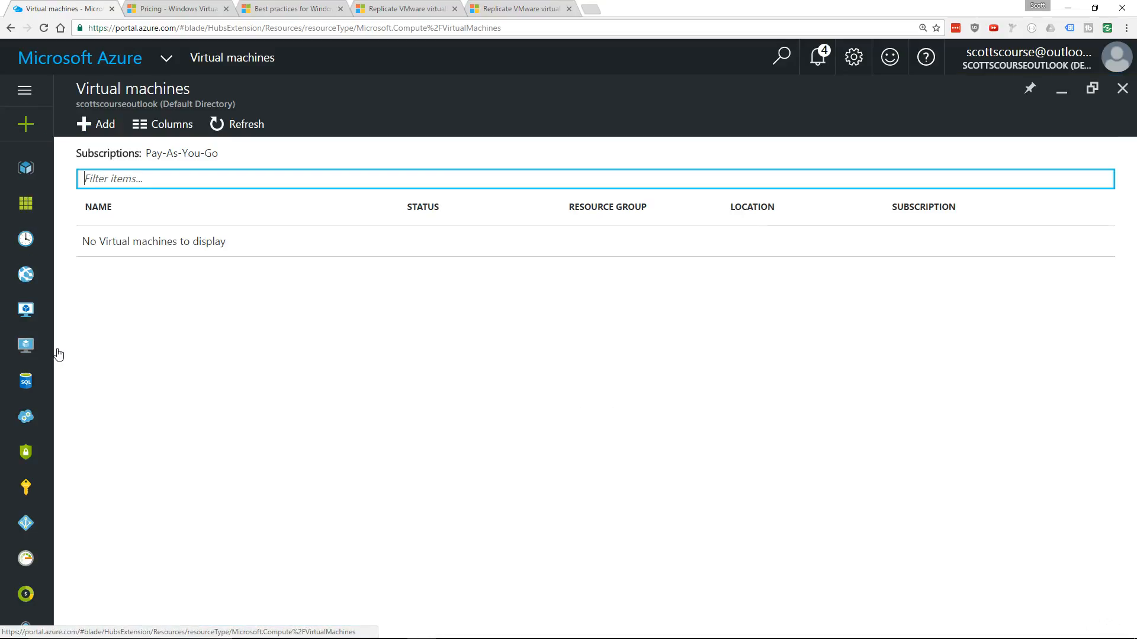
click(93, 127)
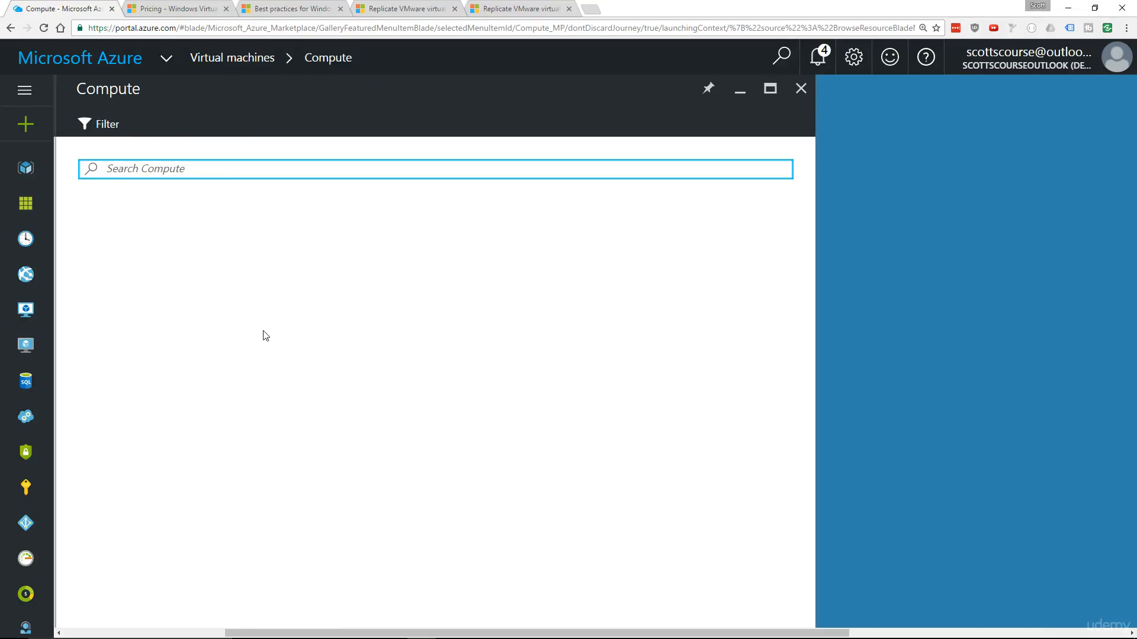
scroll(233, 391, down, 2)
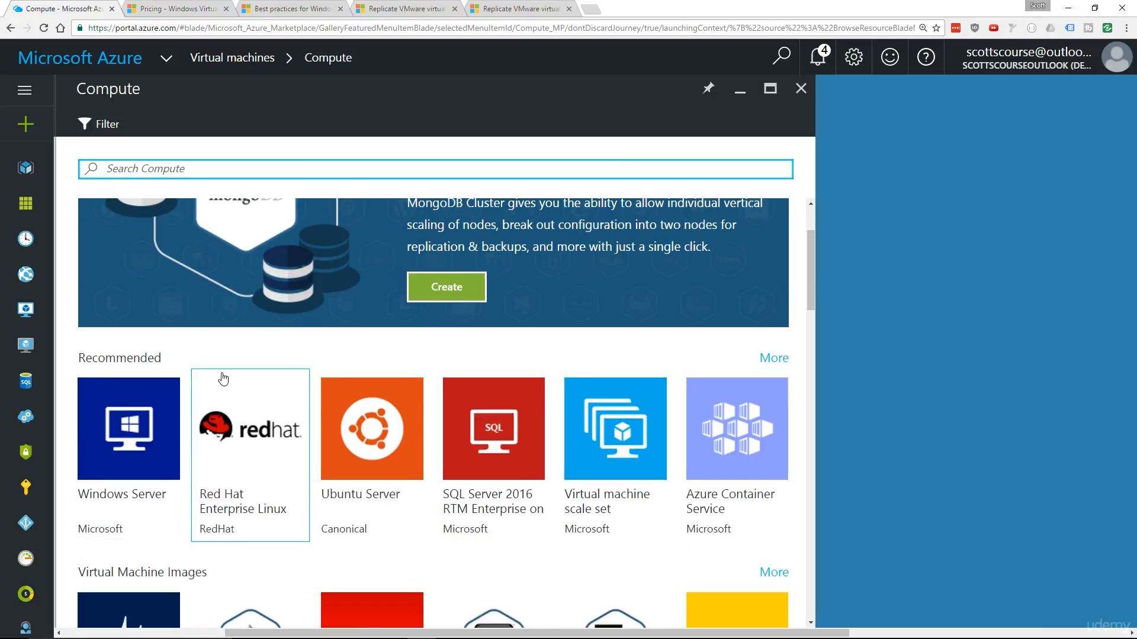
click(128, 420)
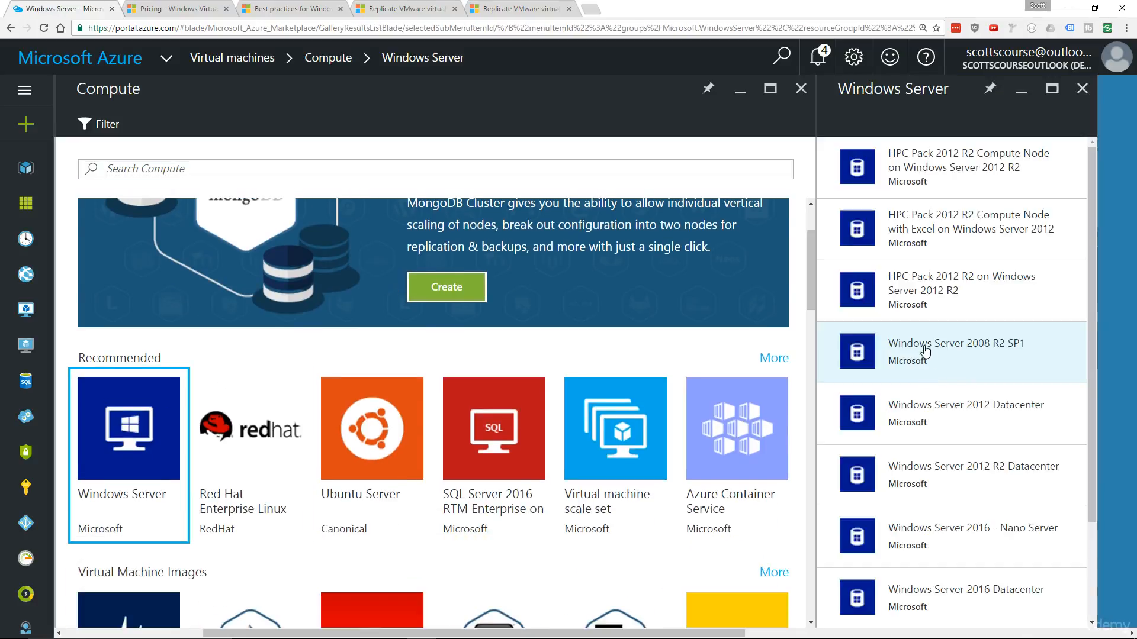
click(927, 351)
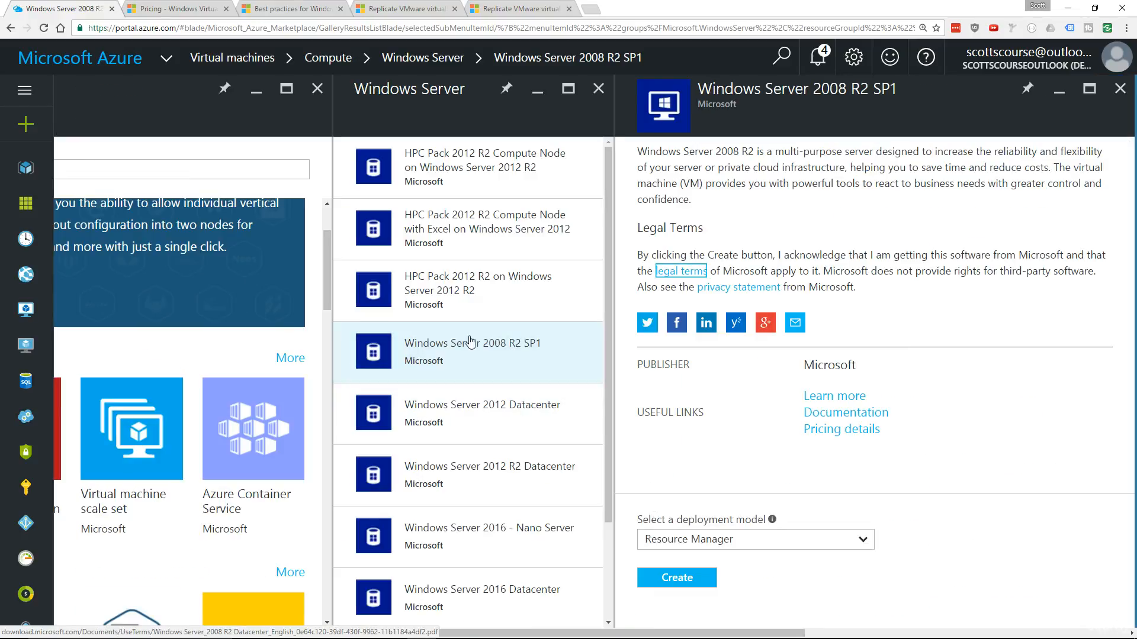
Select the Resource Manager deployment model for the Windows Server 2008 R2 SP1 image and begin creating the virtual machine
click(690, 541)
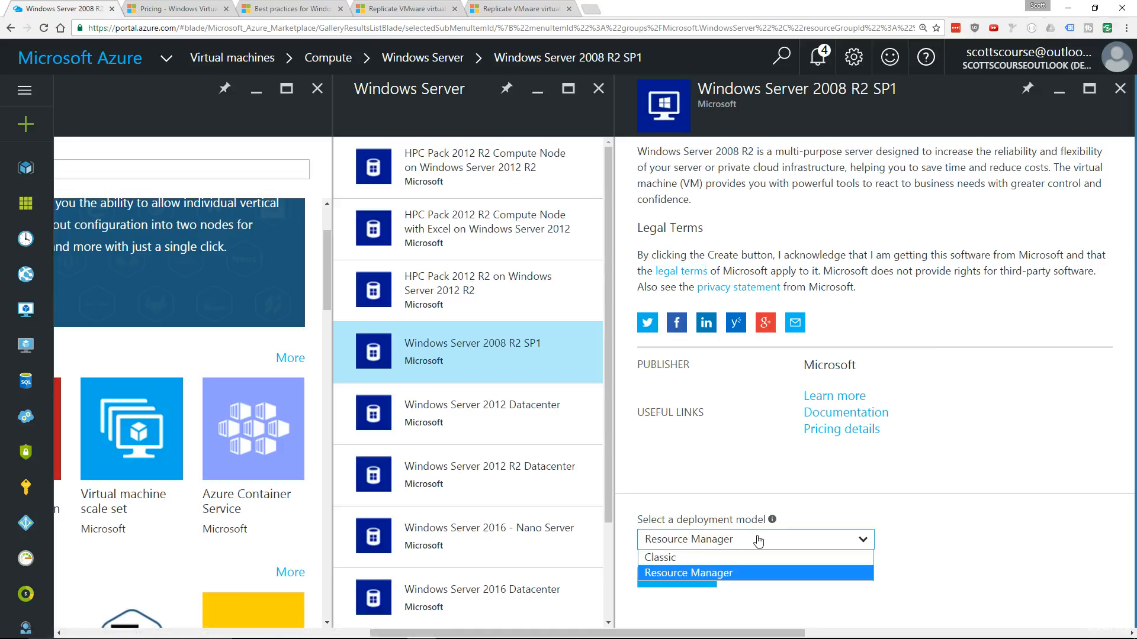
click(758, 540)
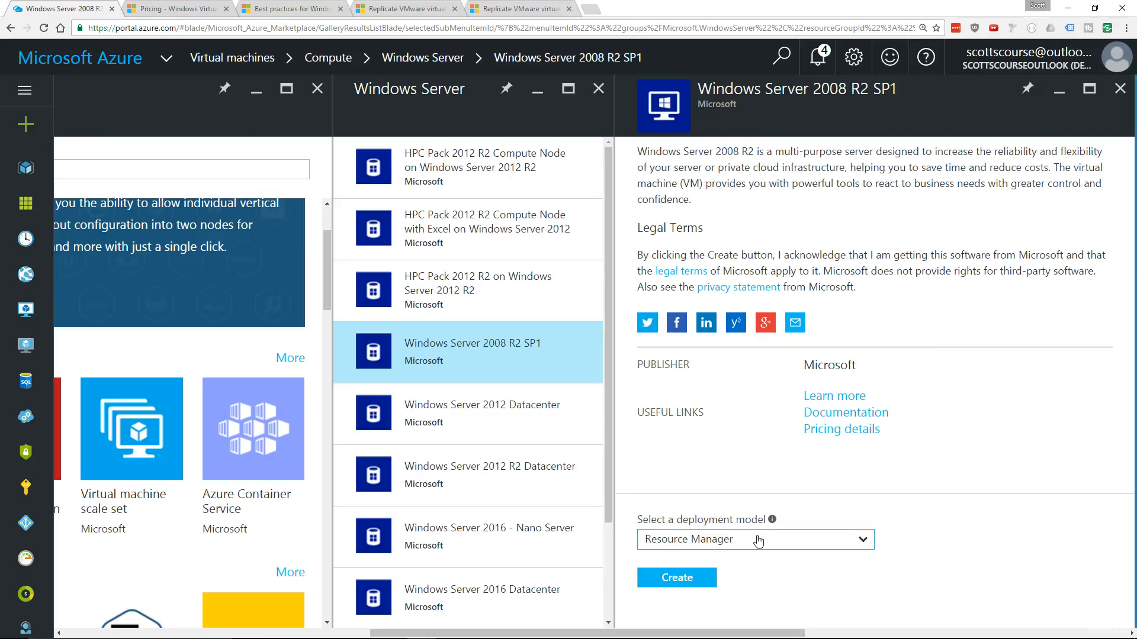
click(758, 541)
click(759, 541)
click(740, 540)
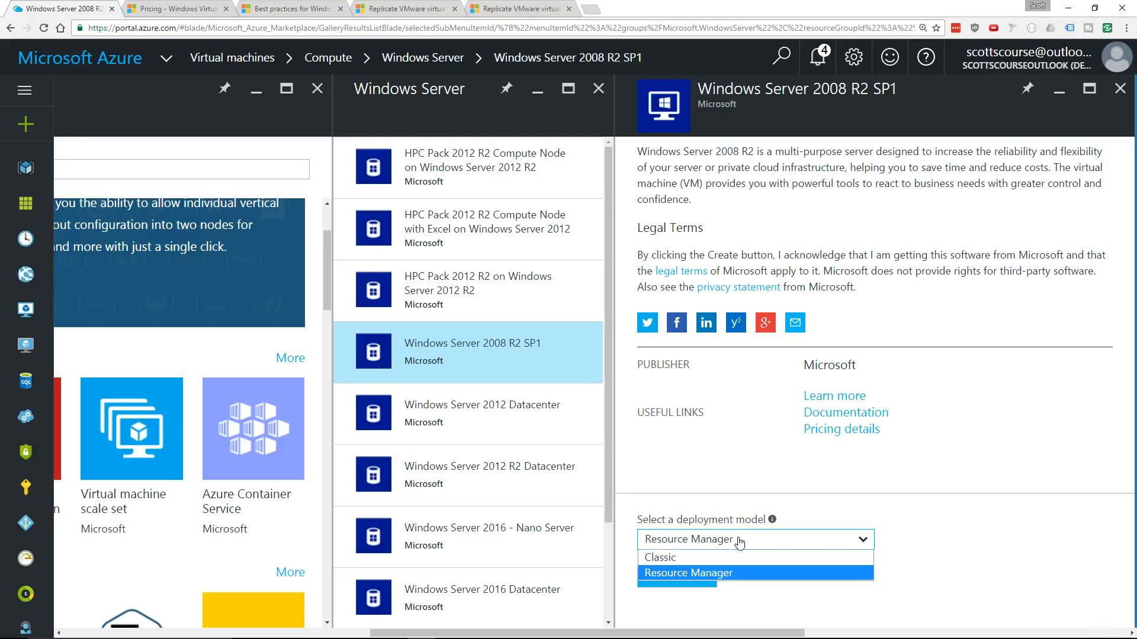
click(739, 540)
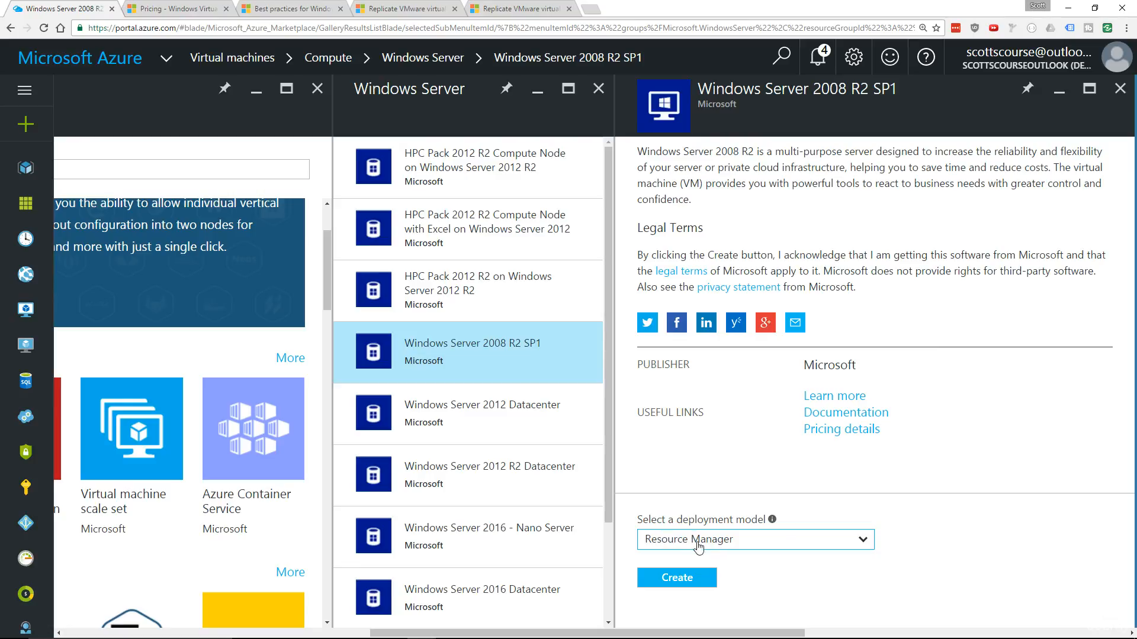
click(797, 541)
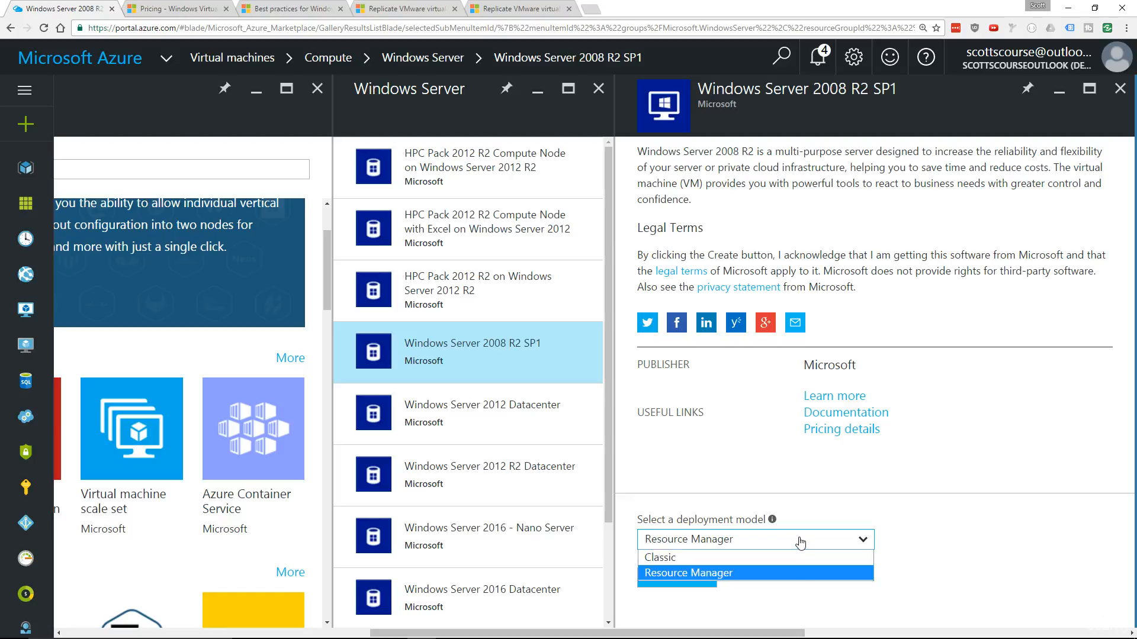
click(762, 570)
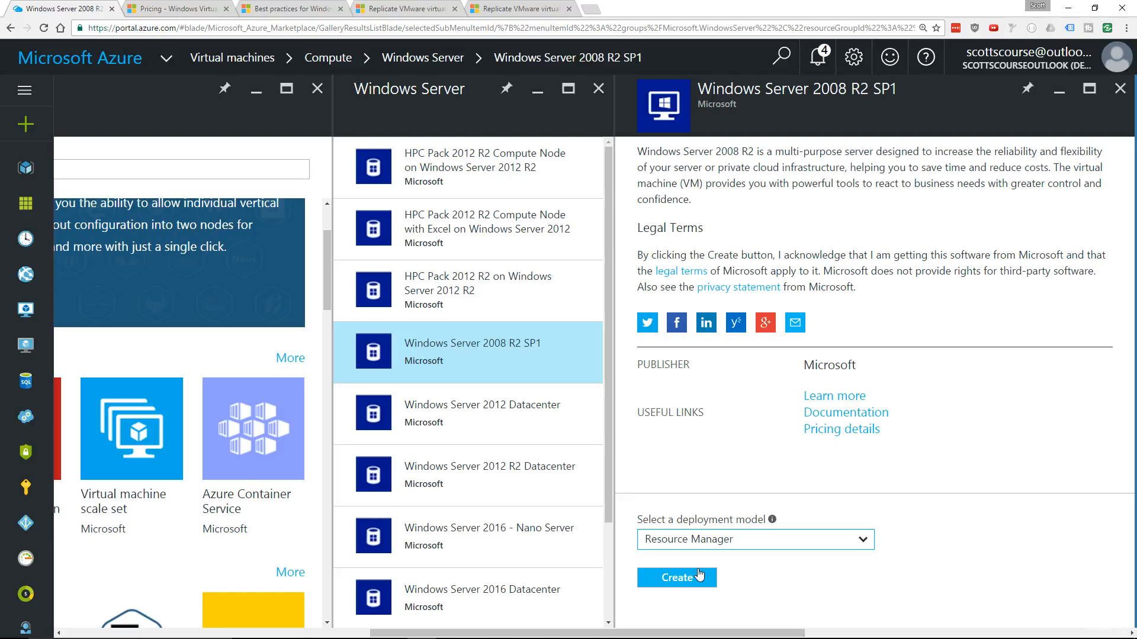
click(663, 579)
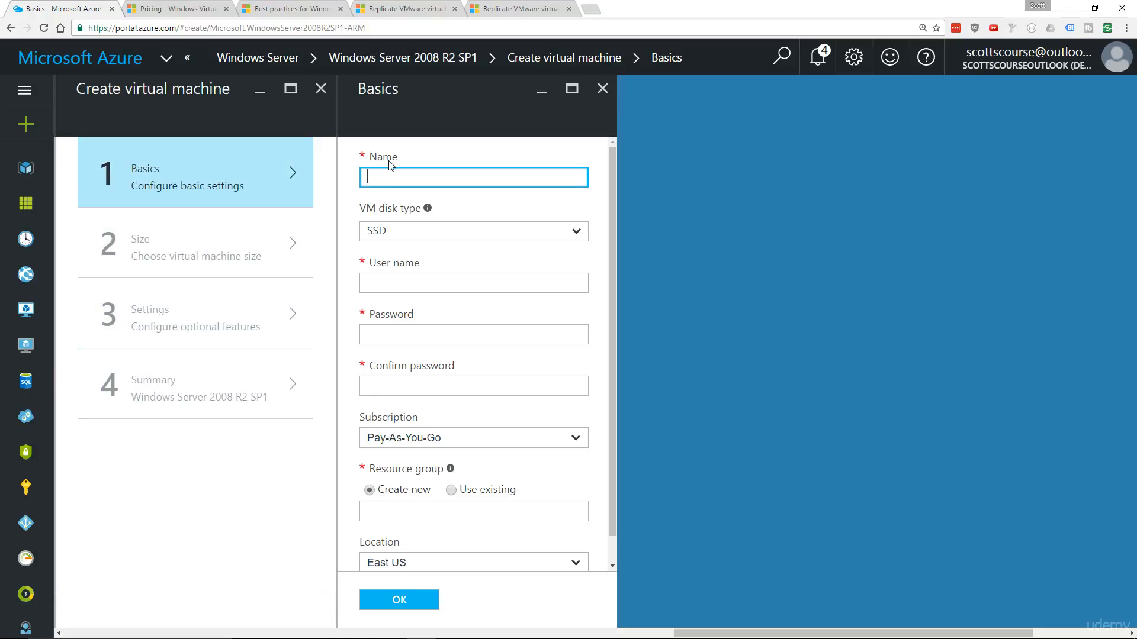
Name the new virtual machine AZ532EXAM-TEST1 in the basic settings
text(AZ532EXAM-TEST1)
Set the VM disk type to HDD, consulting the explanation of the disk types
click(480, 236)
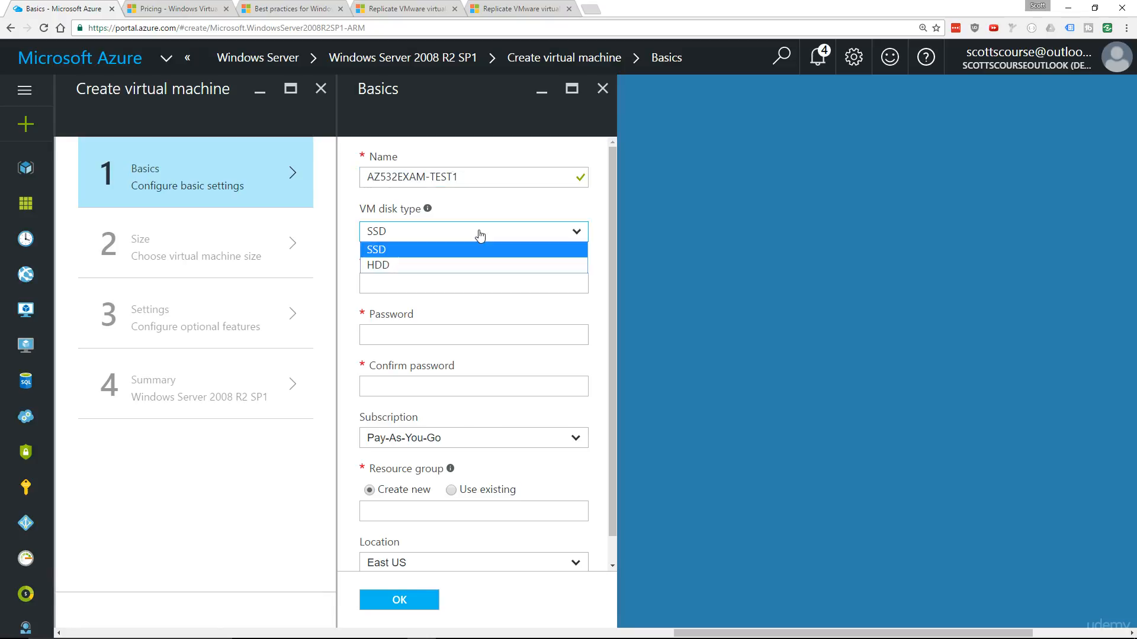
click(481, 232)
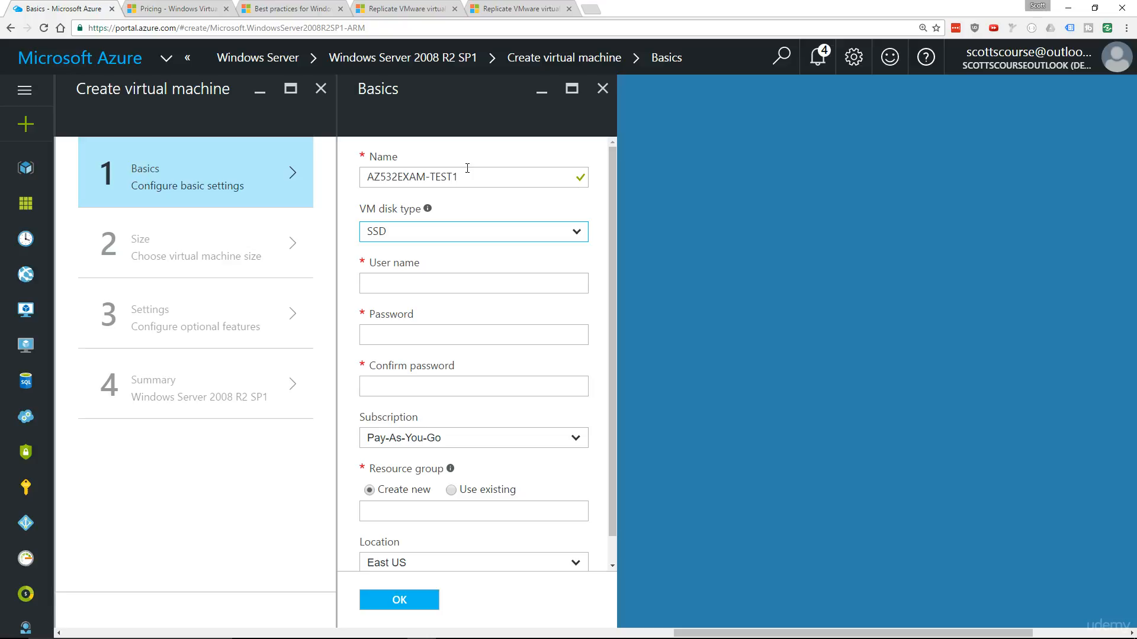
click(409, 236)
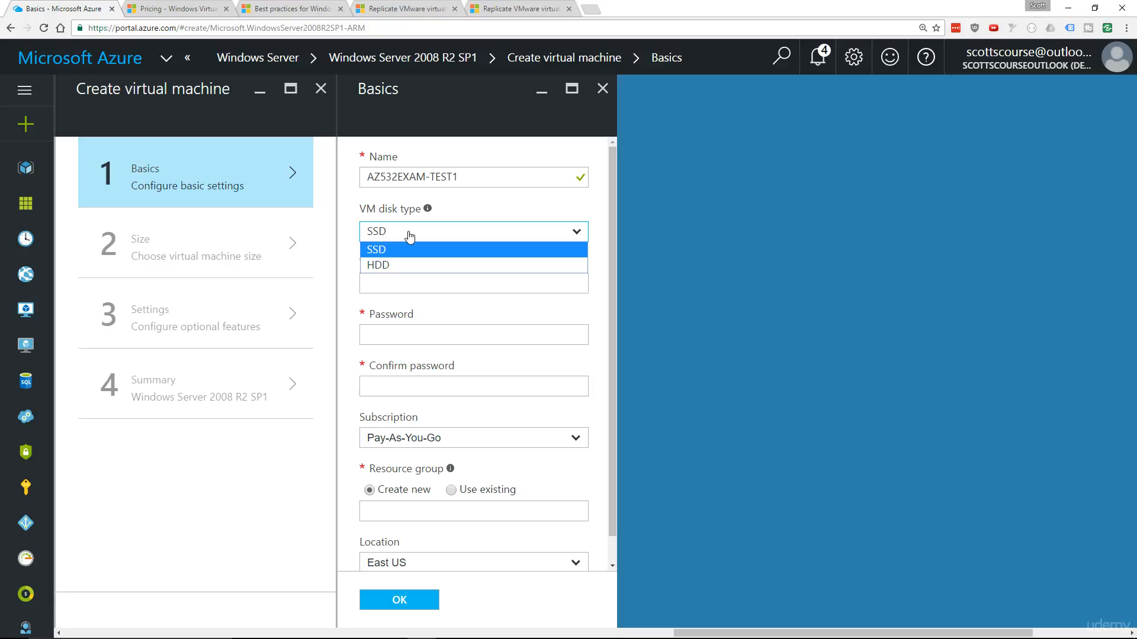
click(393, 261)
mouse_move(429, 214)
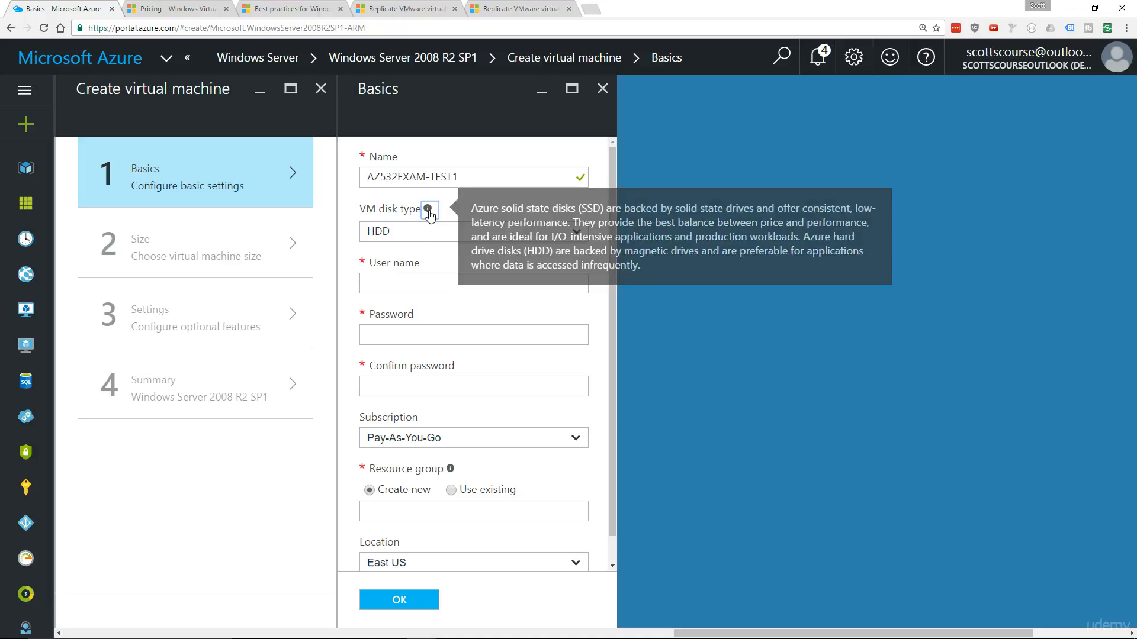
click(408, 237)
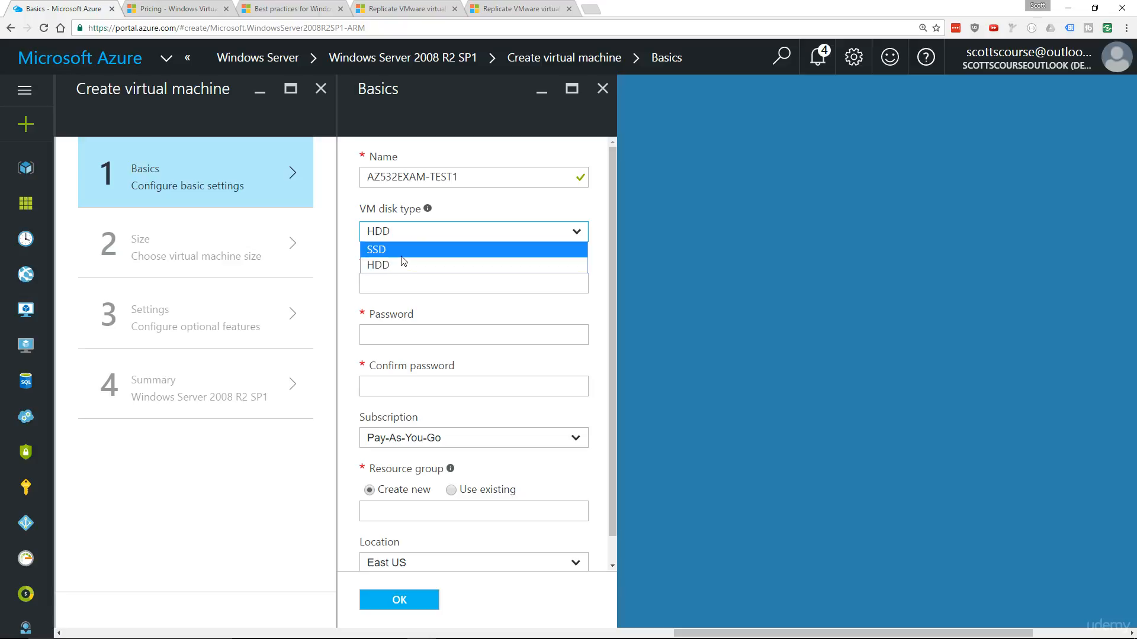
click(400, 261)
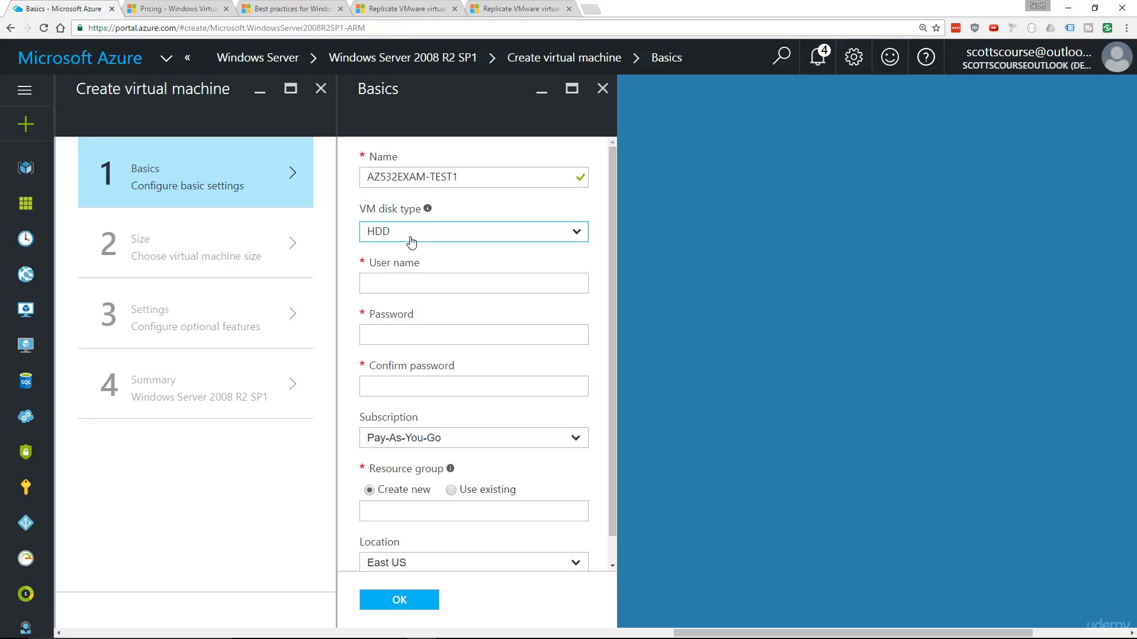
Set the administrator user name to az532testuser, then enter and confirm the account password
click(400, 280)
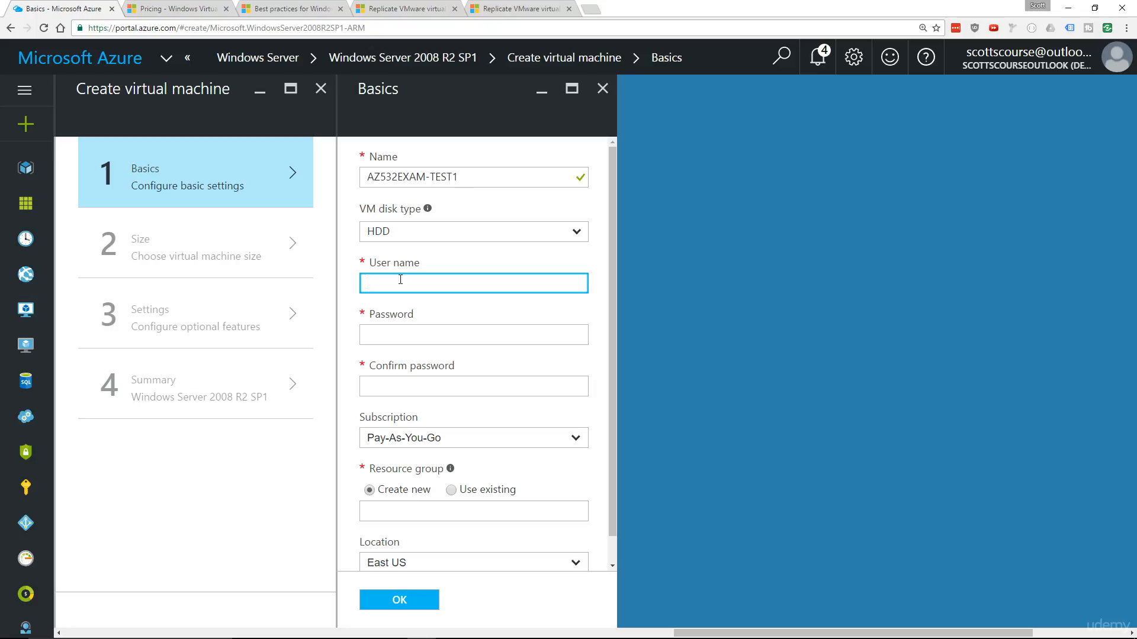
text(az532testuser)
key(Tab)
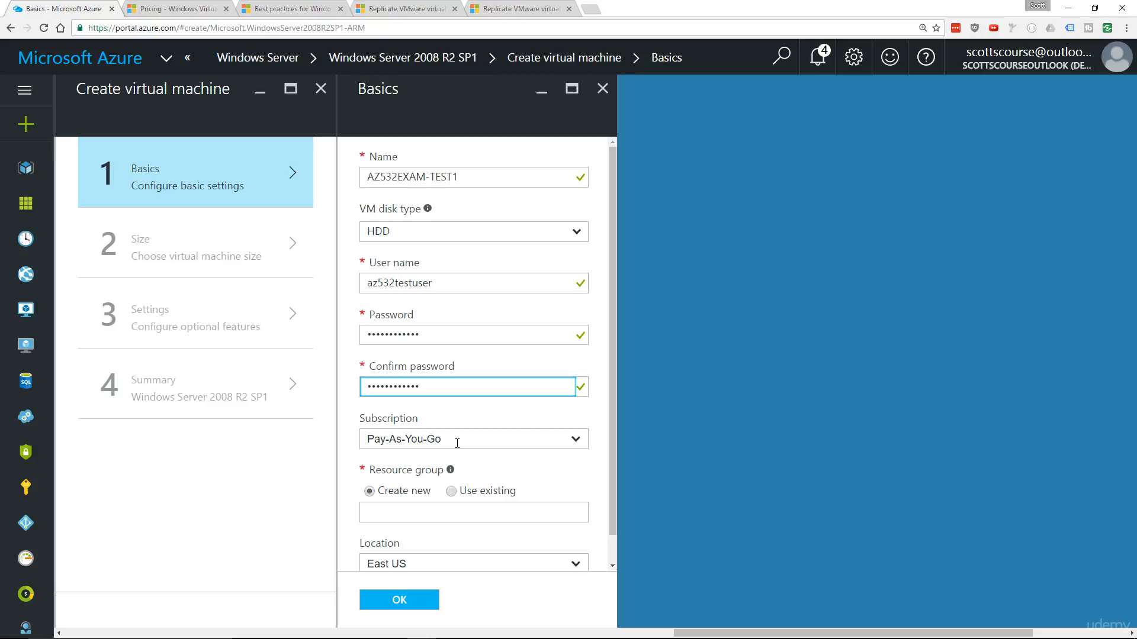
Create a new resource group named az532exam for the virtual machine under the Pay-As-You-Go subscription
click(603, 419)
scroll(601, 416, down, 1)
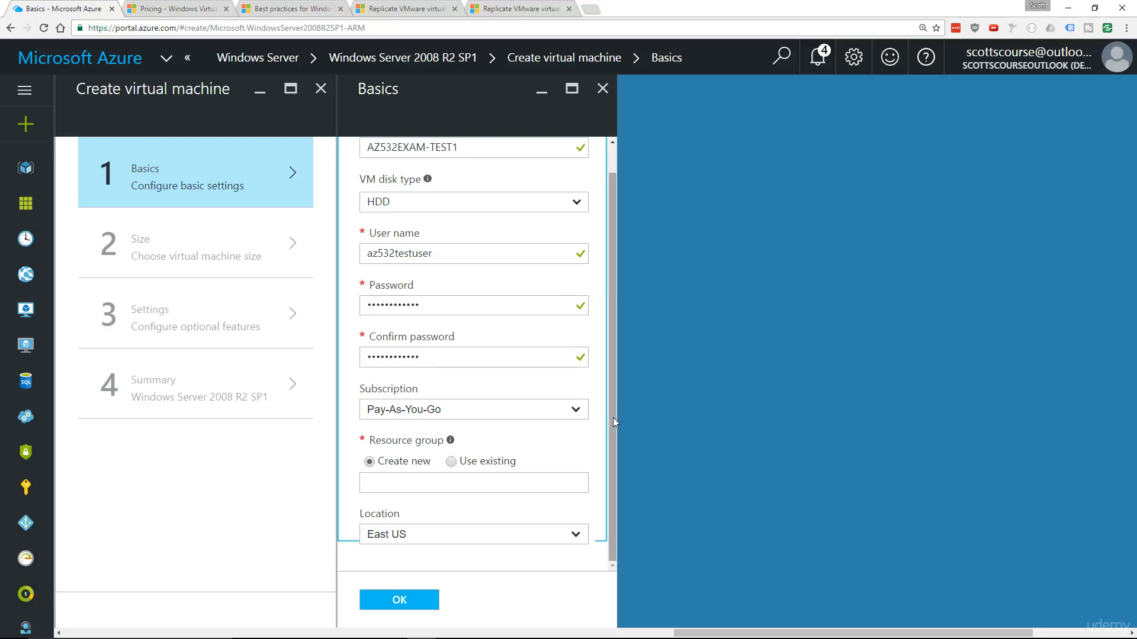
click(409, 486)
text(az5)
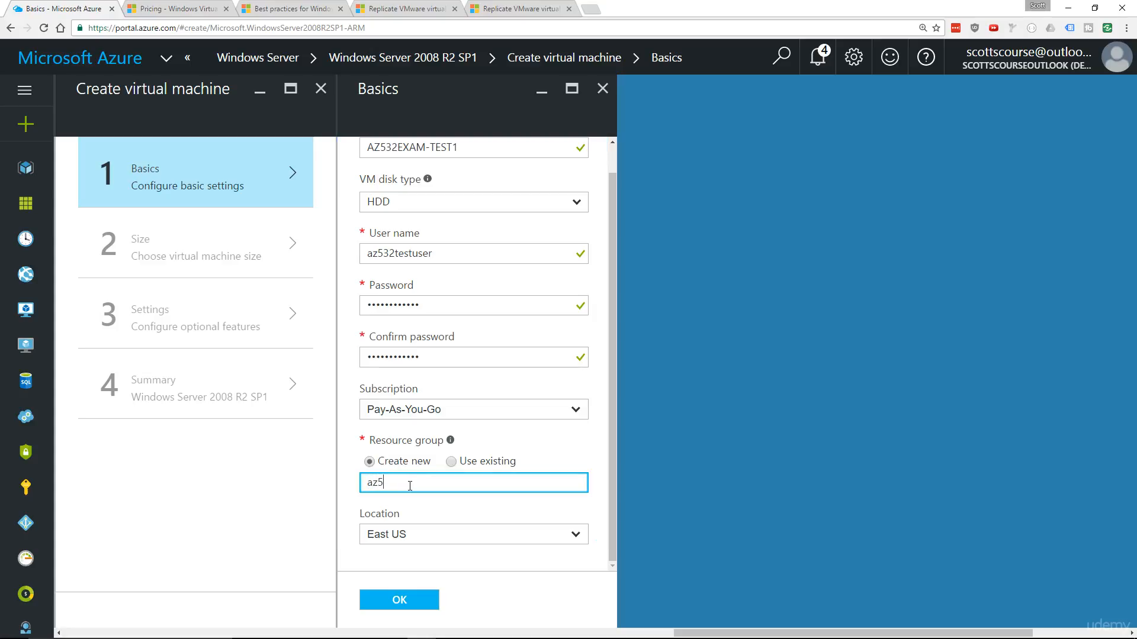
text(32exam)
Browse the available regions, choose East US as the location, and submit the basic settings
click(421, 536)
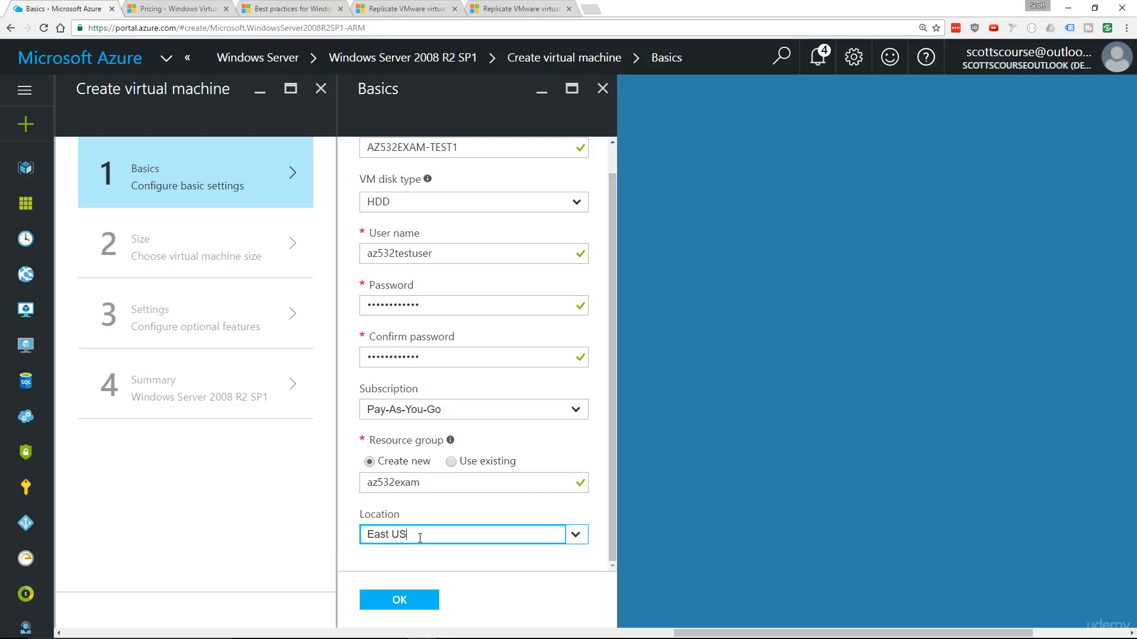
click(580, 536)
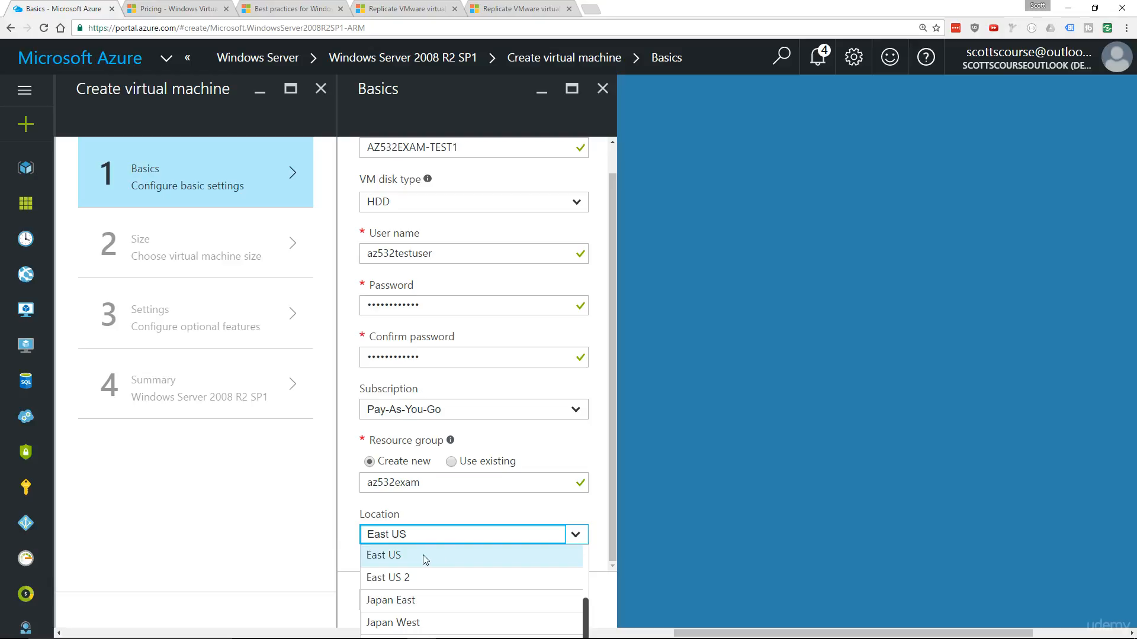
scroll(426, 560, down, 1)
scroll(424, 563, up, 1)
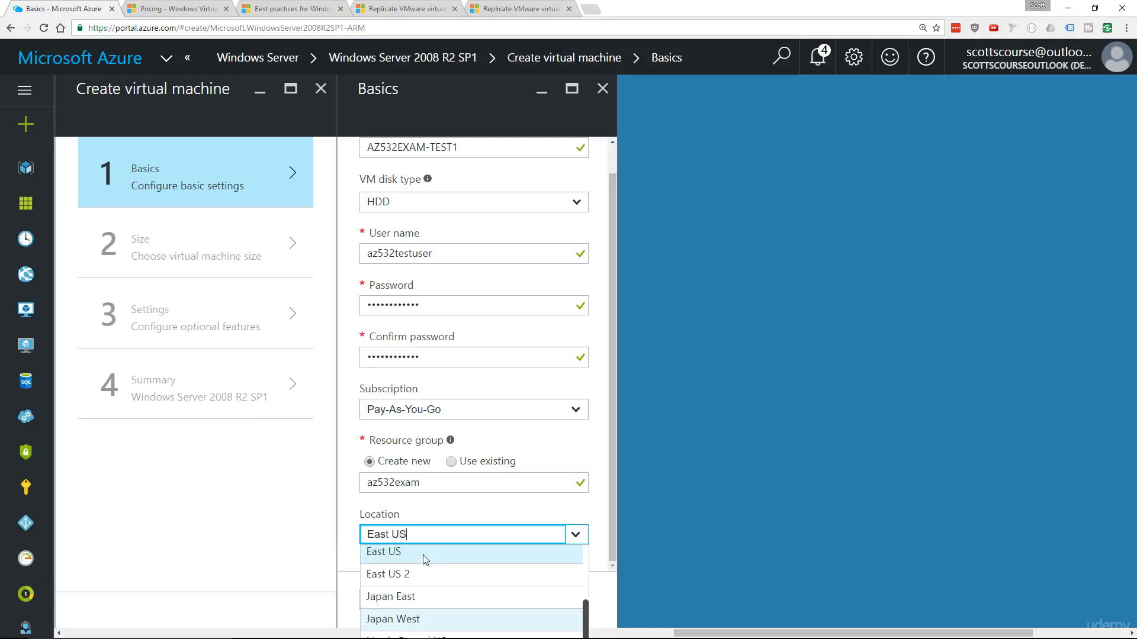
scroll(427, 566, down, 1)
scroll(430, 582, down, 2)
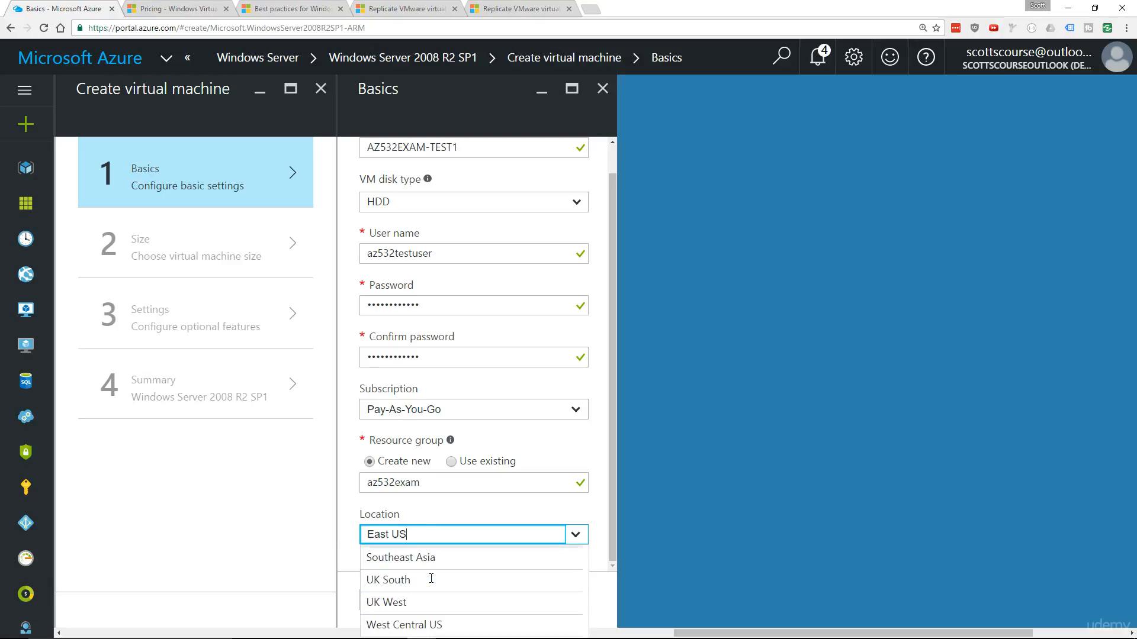
scroll(427, 609, up, 6)
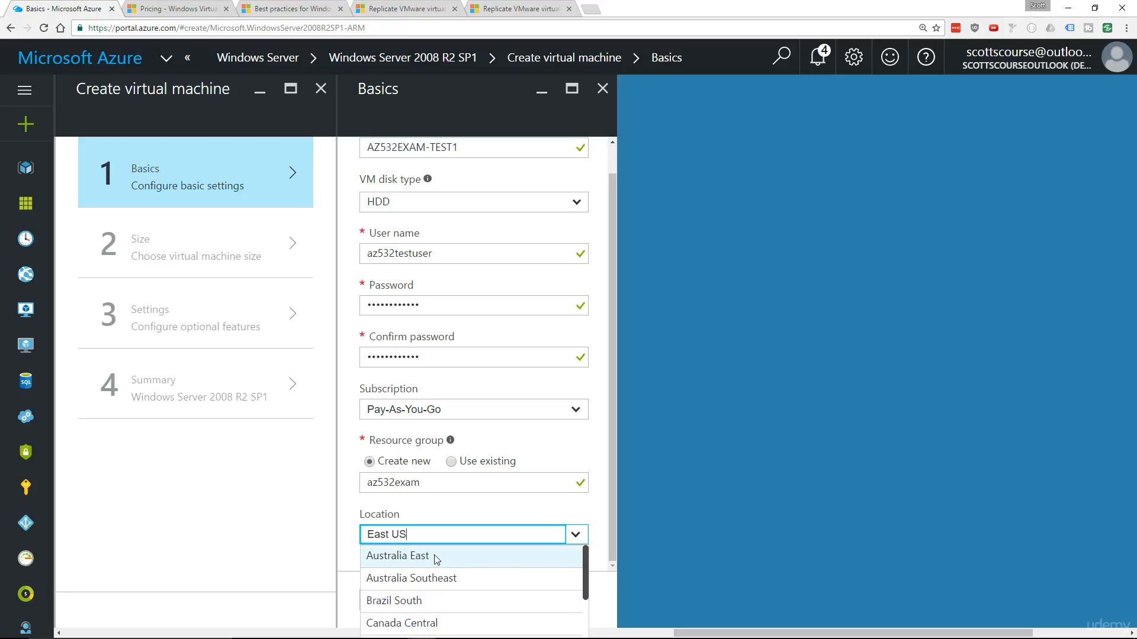
scroll(430, 561, down, 1)
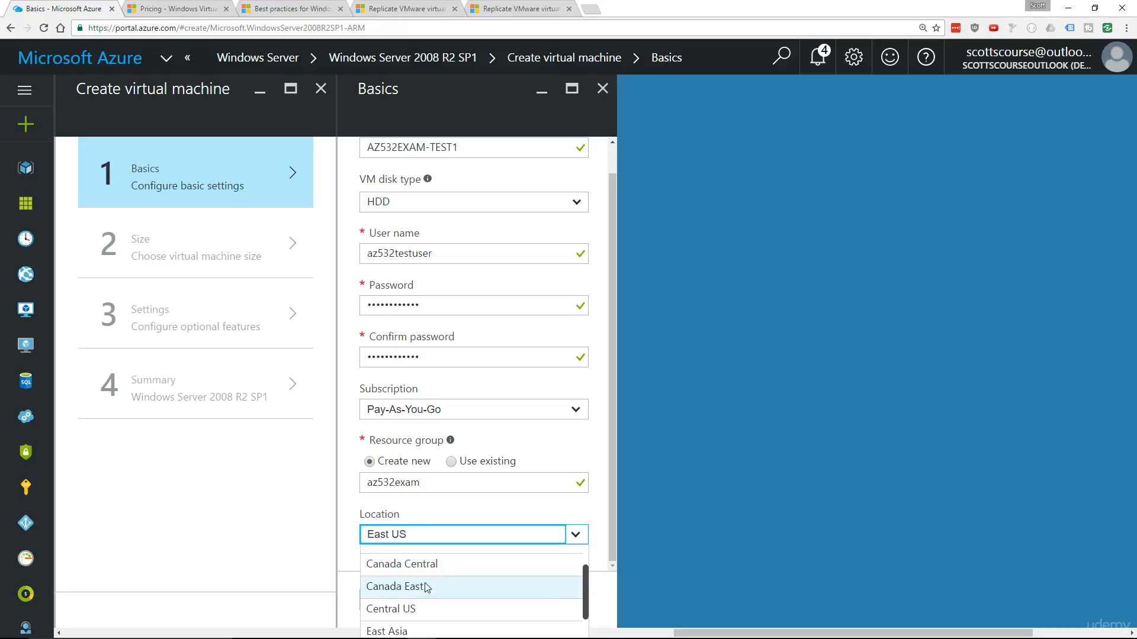
scroll(426, 585, down, 2)
scroll(429, 567, up, 1)
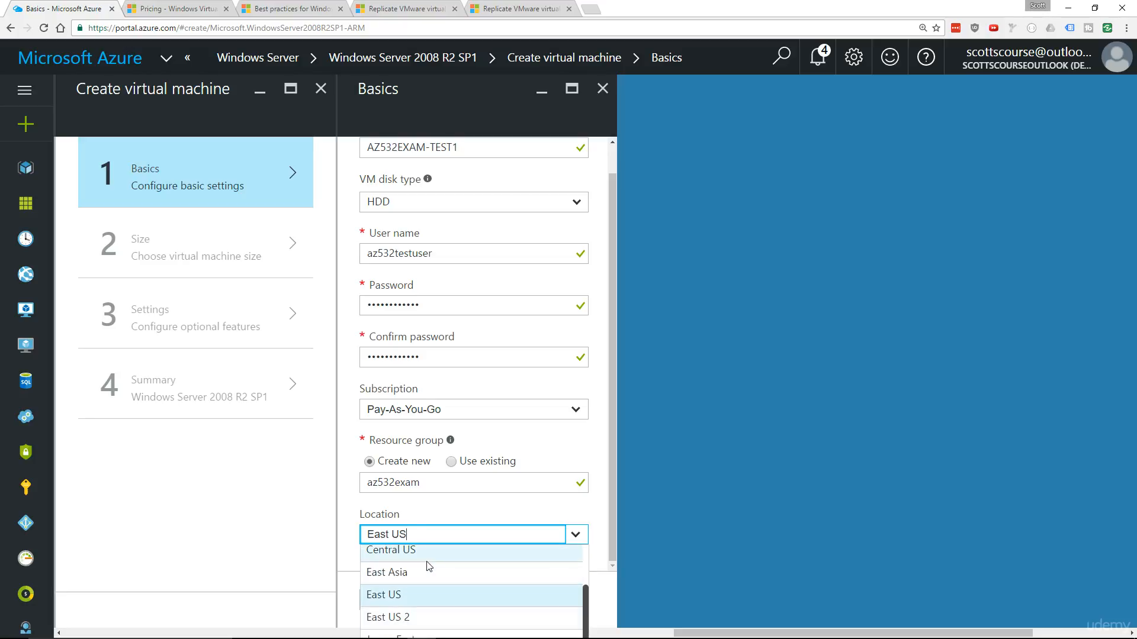
click(393, 596)
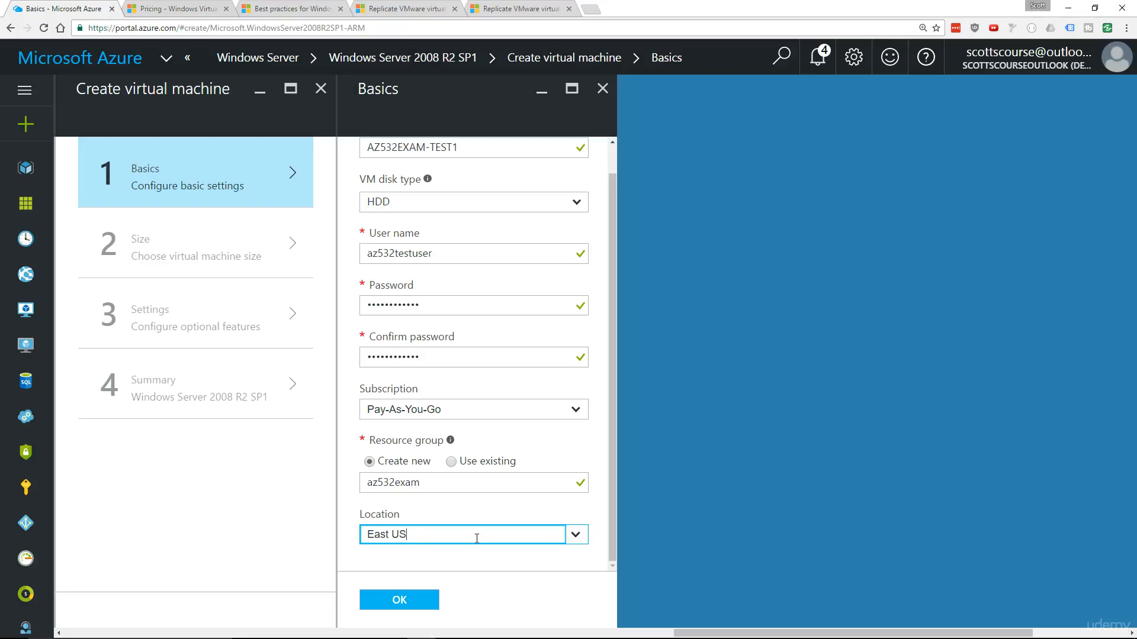
click(574, 536)
click(593, 519)
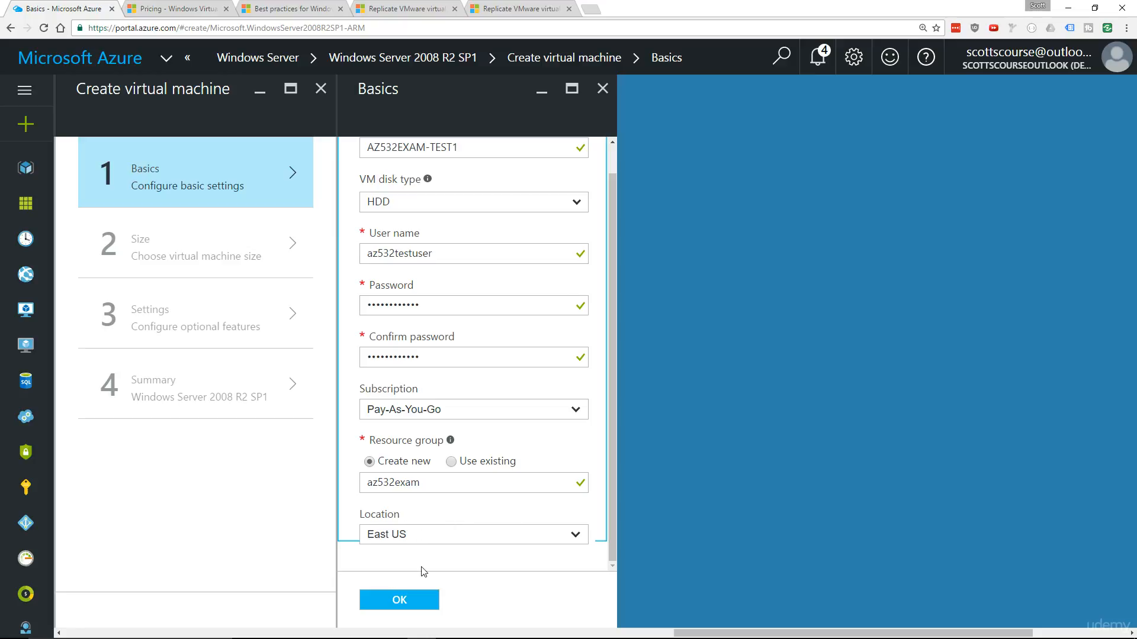
click(406, 601)
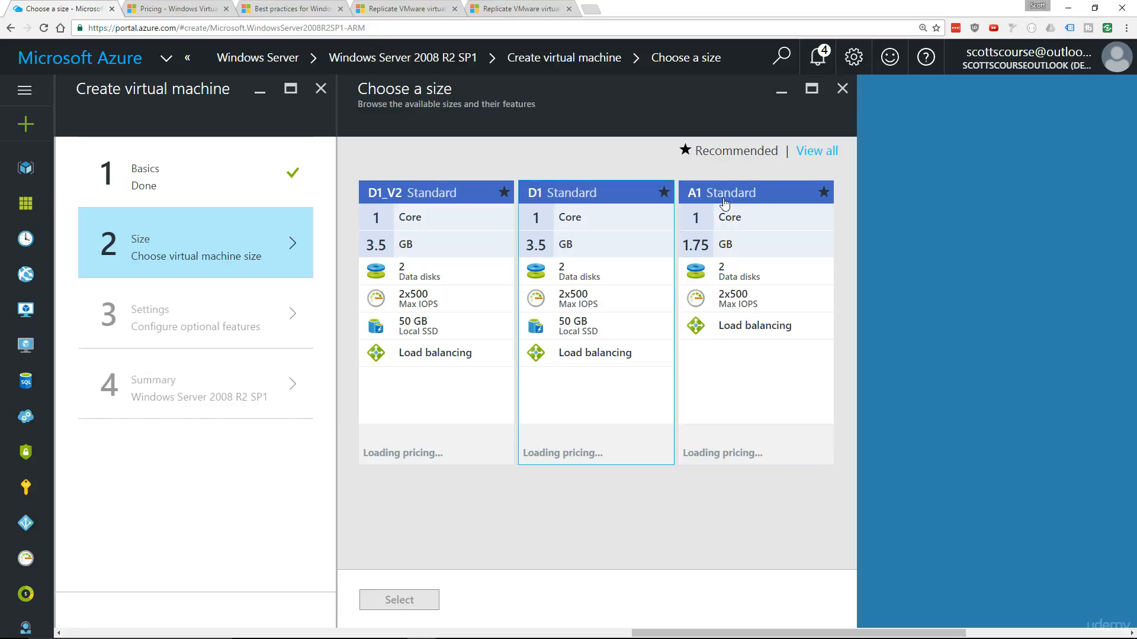
Show all available virtual machine sizes and compare their cores, memory, disk features and estimated monthly prices
click(808, 150)
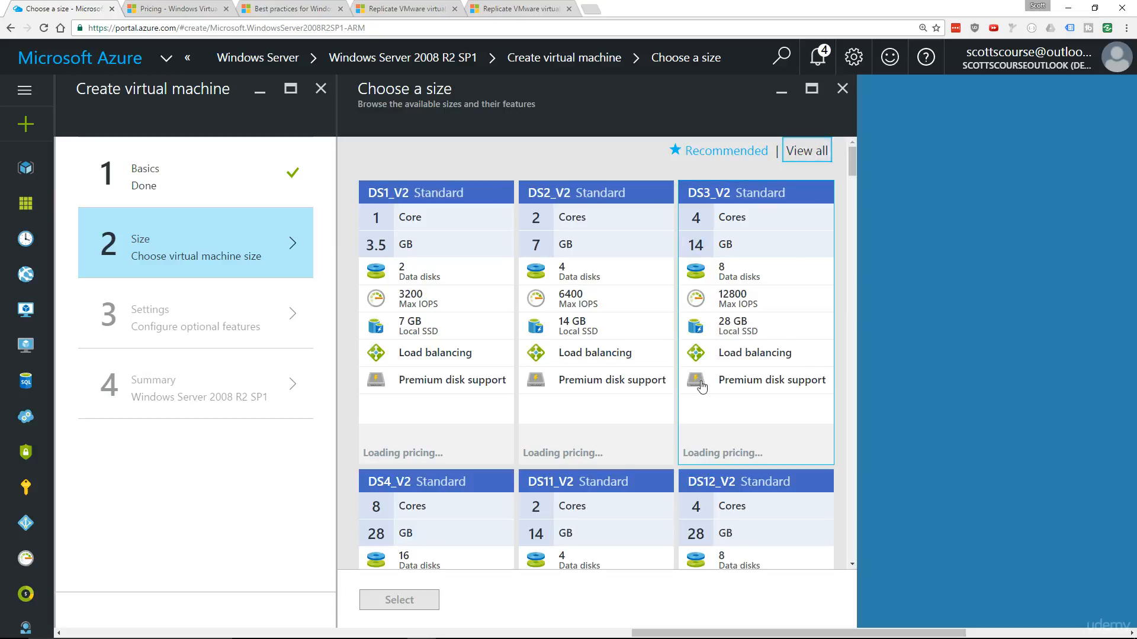
scroll(698, 274, down, 2)
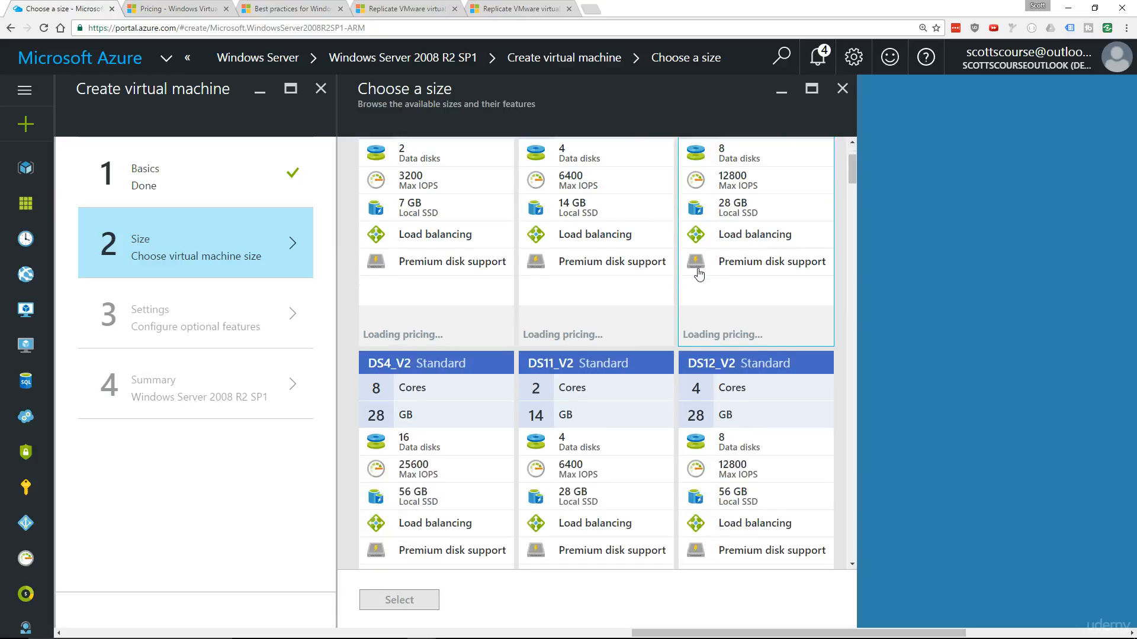
scroll(699, 273, down, 2)
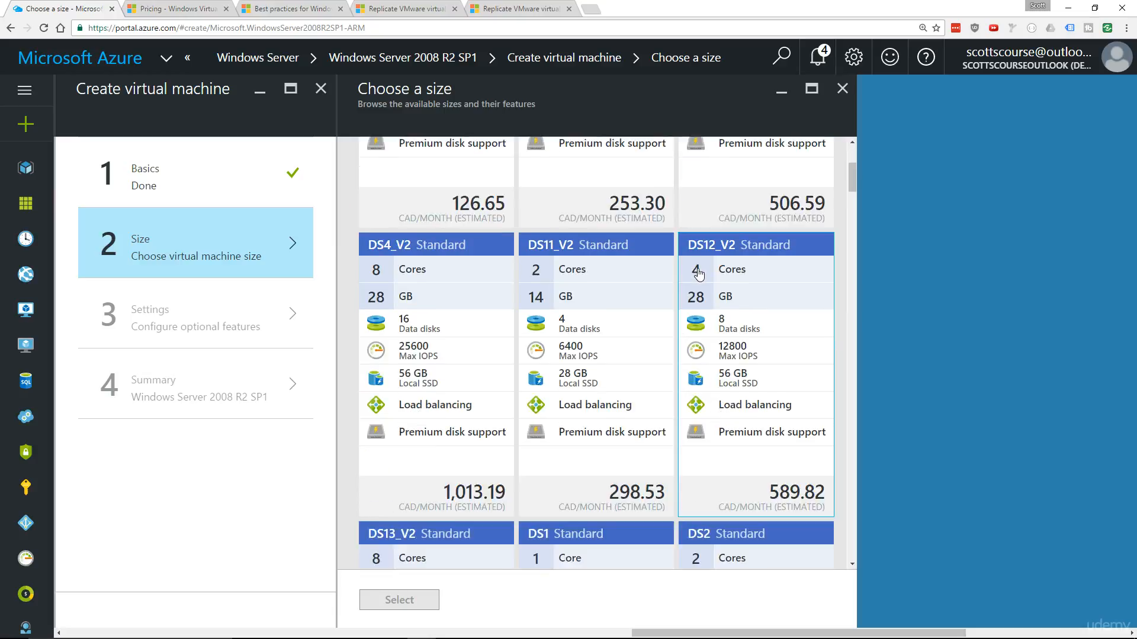
scroll(694, 287, up, 2)
scroll(690, 288, up, 2)
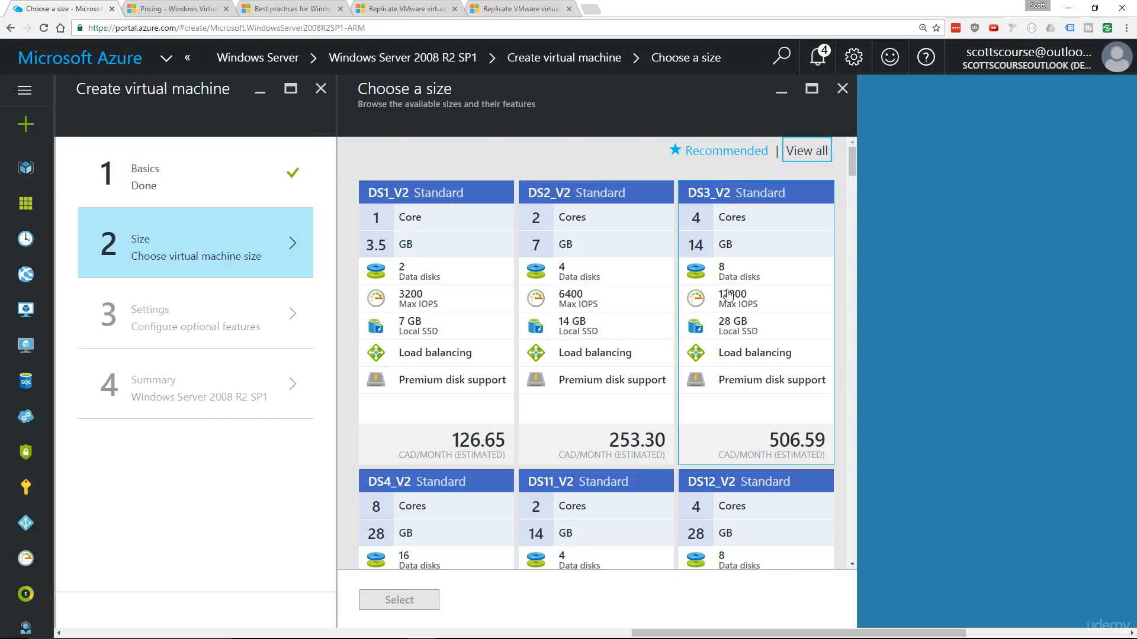
scroll(734, 265, down, 4)
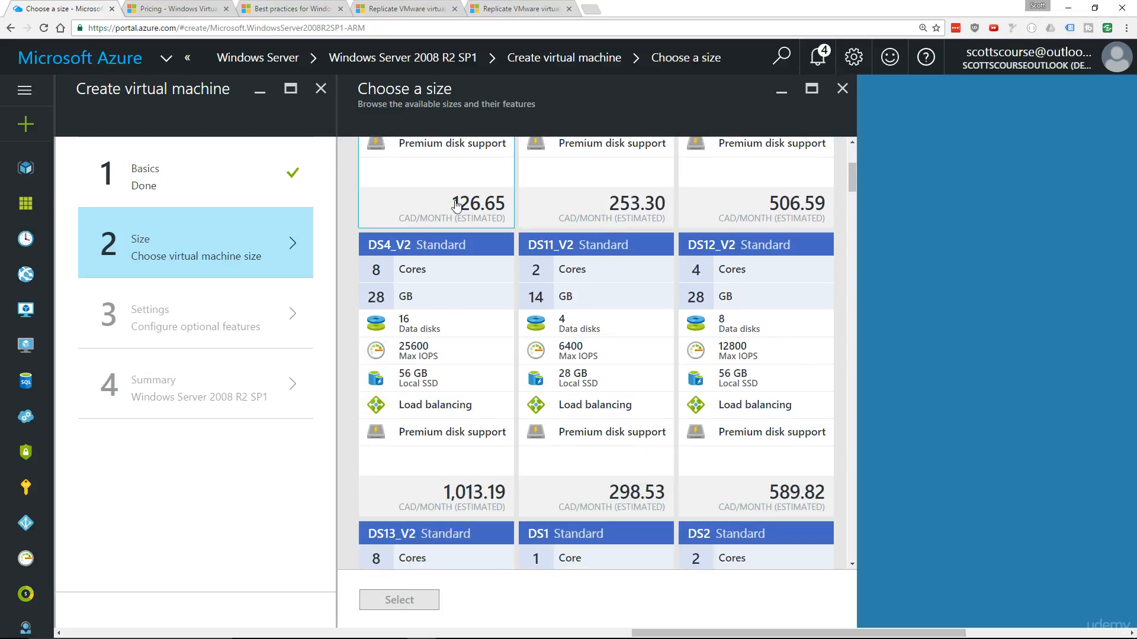
scroll(778, 199, down, 2)
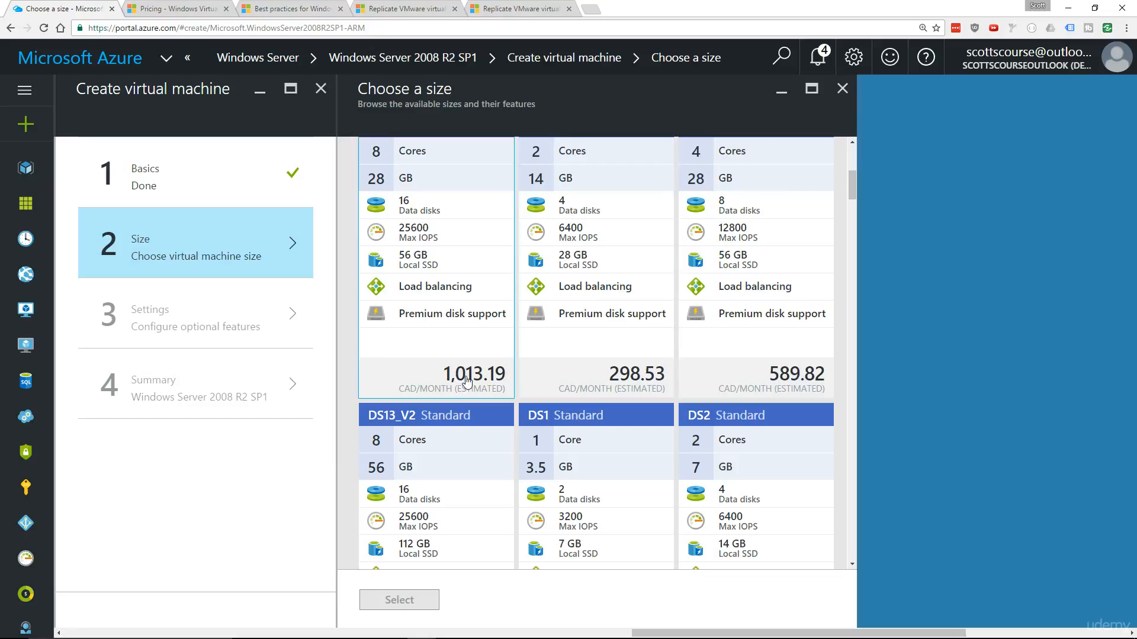
scroll(580, 322, down, 12)
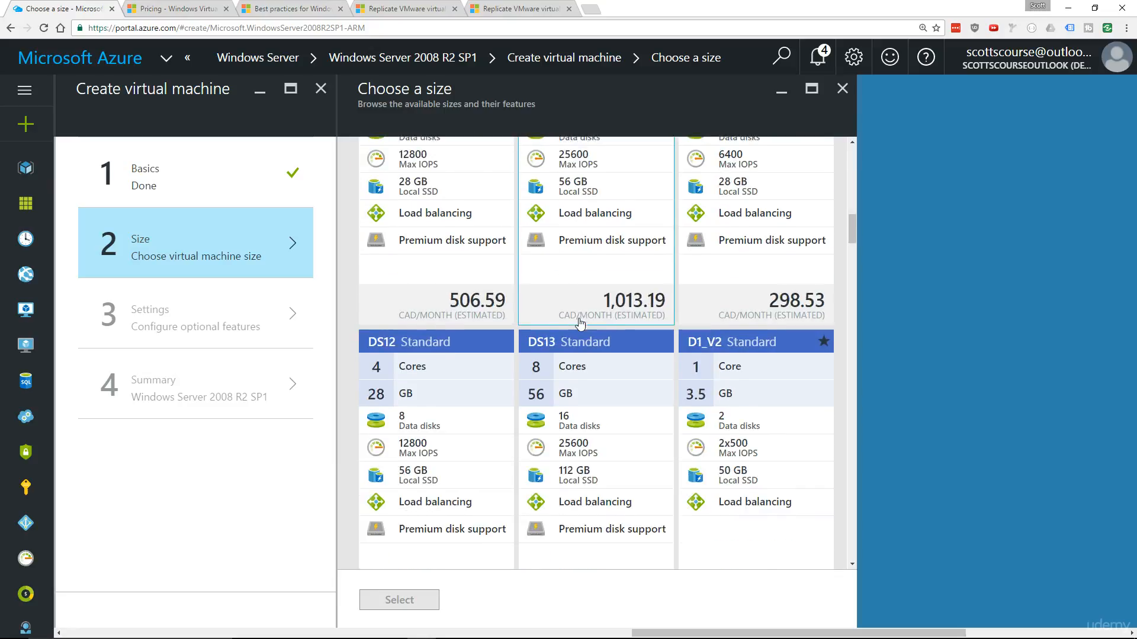
scroll(580, 322, down, 20)
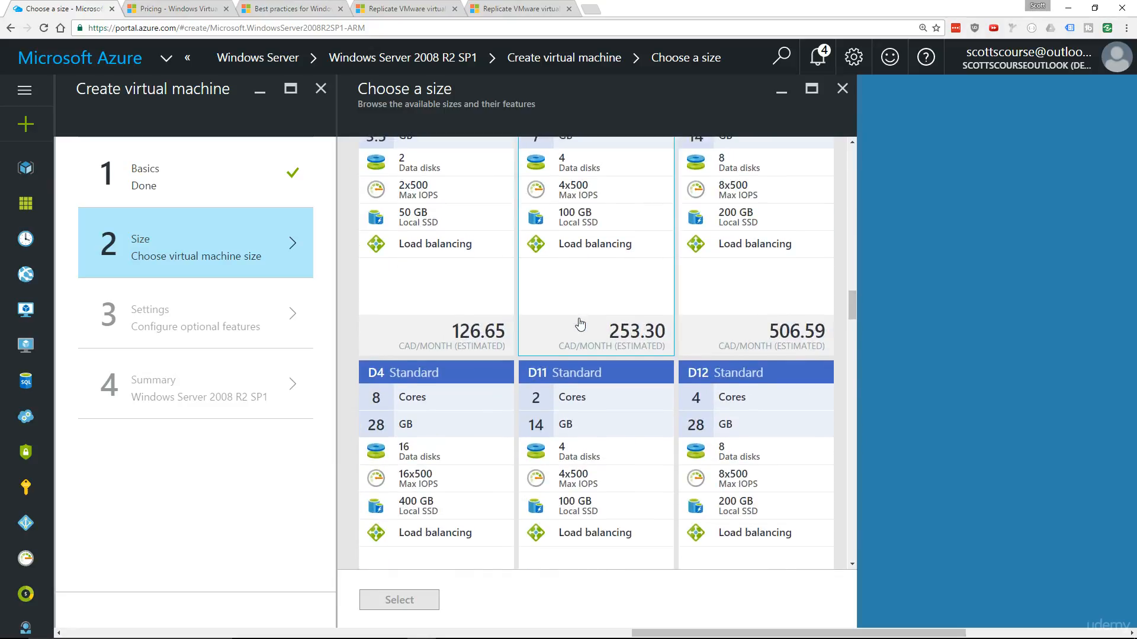
scroll(581, 323, down, 20)
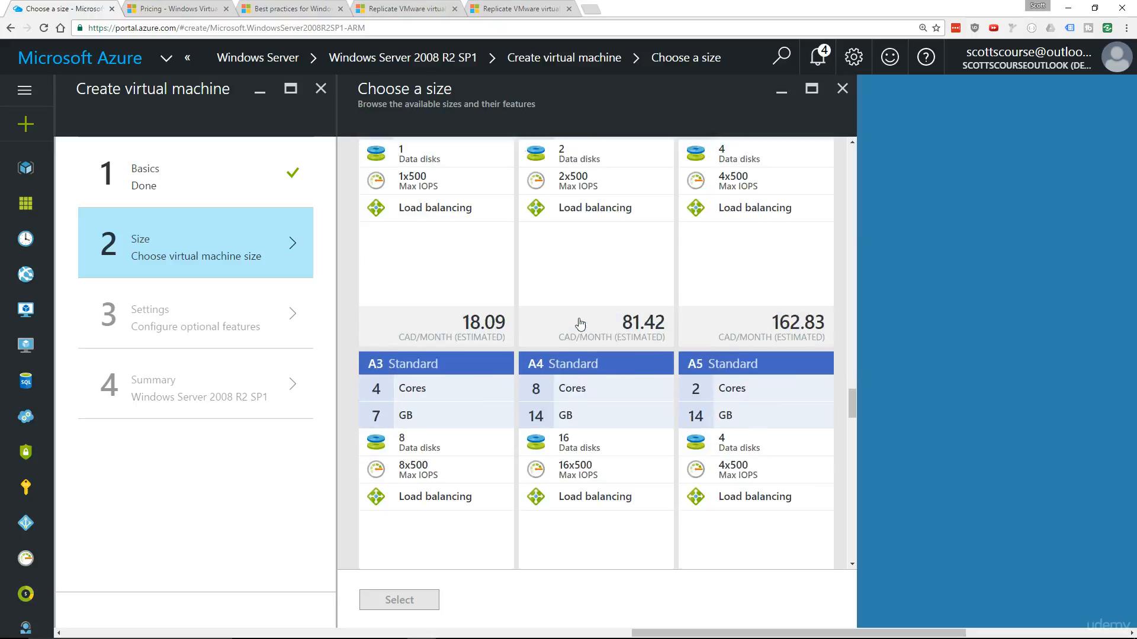
Choose the A0 Standard size for the virtual machine and confirm the selection
scroll(580, 323, up, 3)
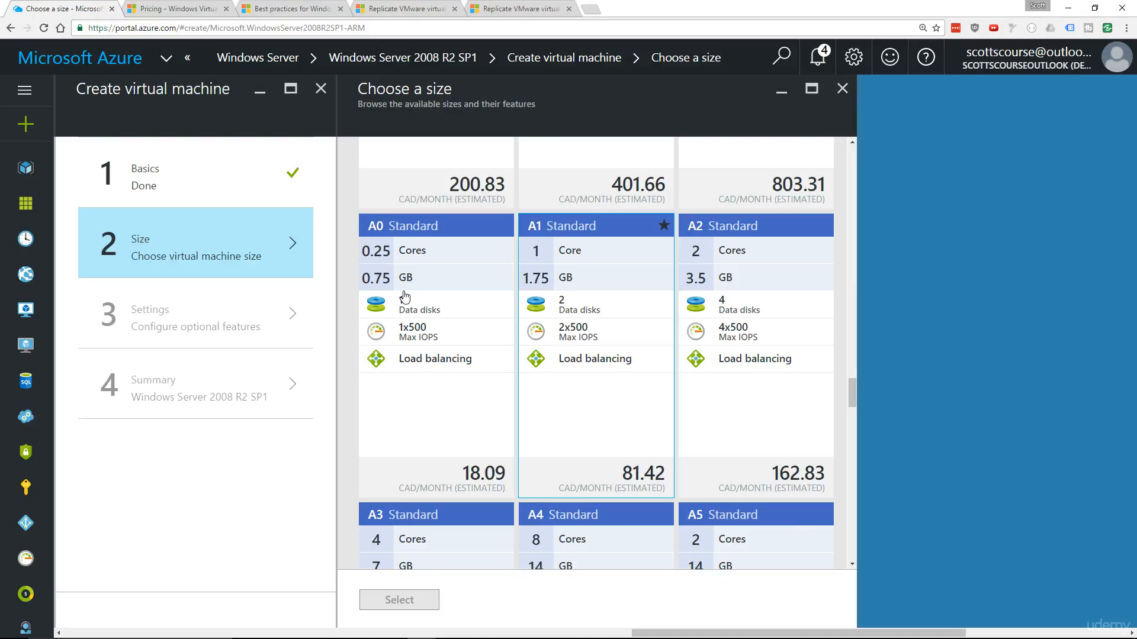
scroll(592, 352, down, 2)
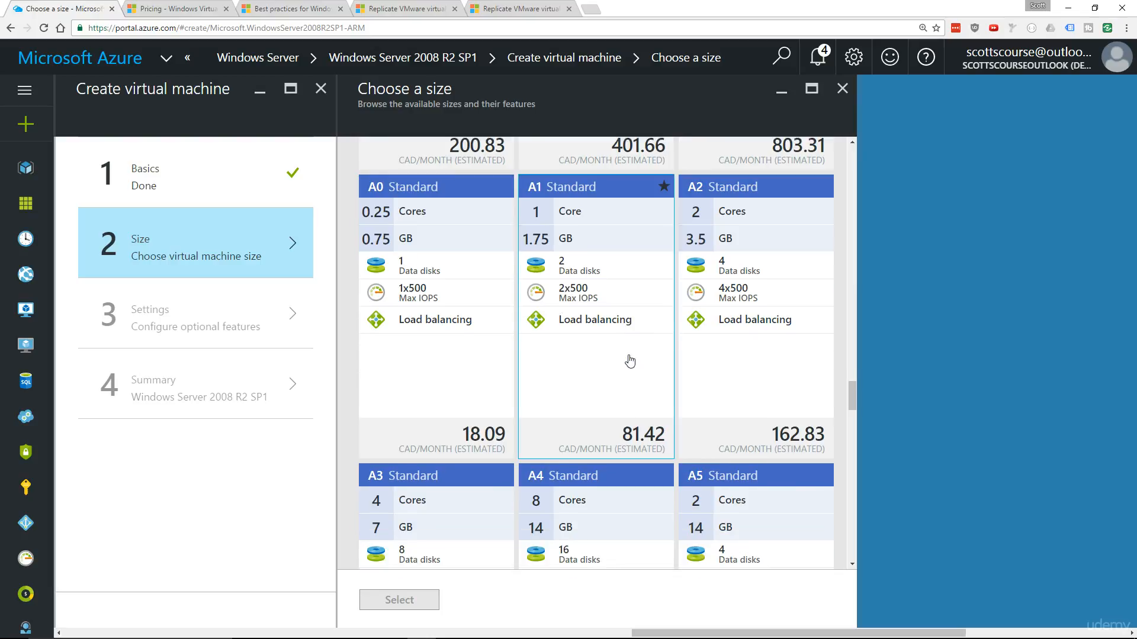
scroll(627, 357, up, 1)
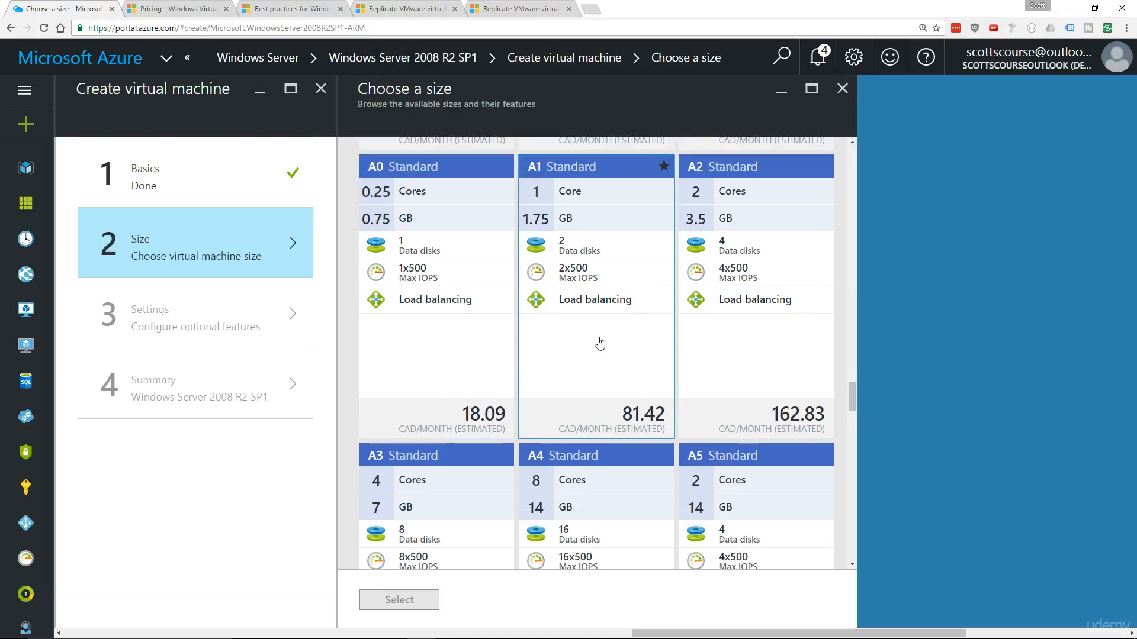
click(599, 343)
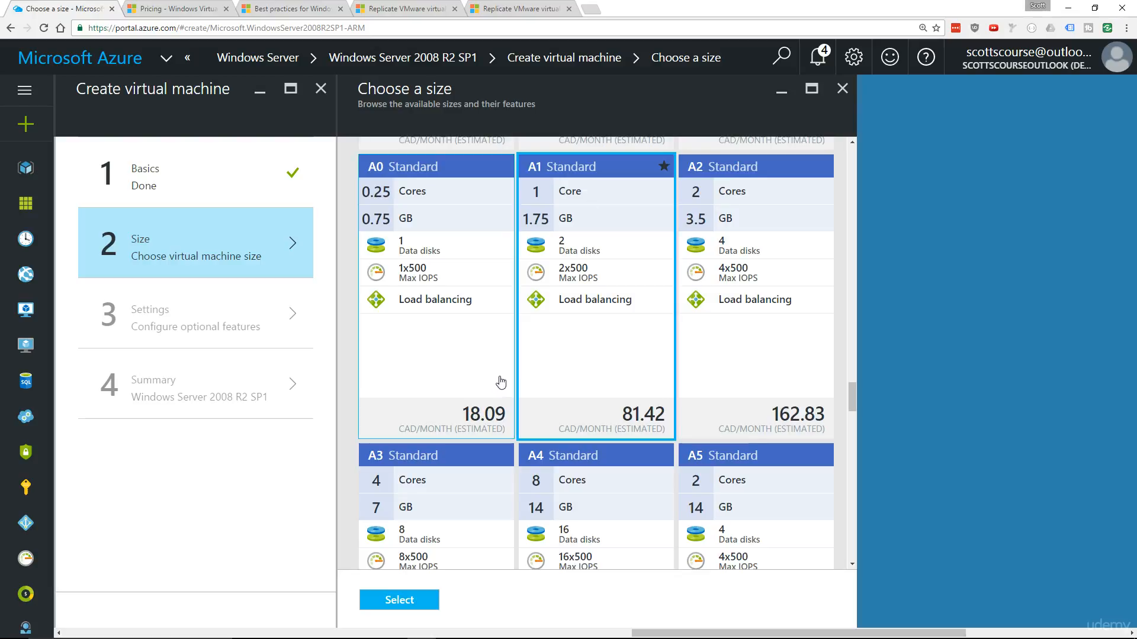
click(480, 347)
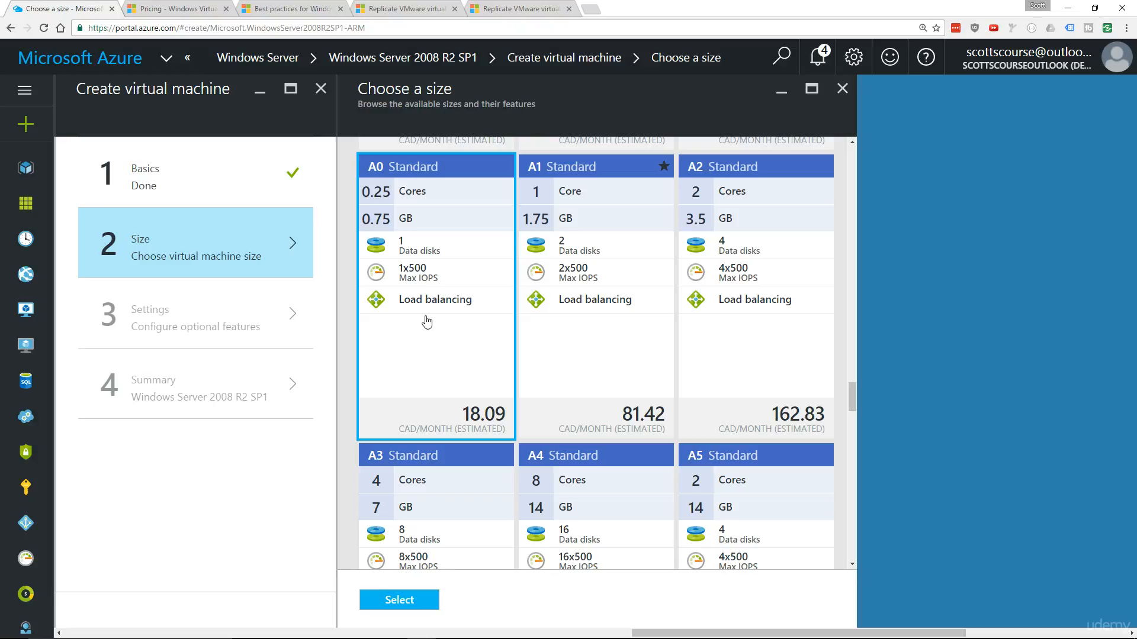
click(395, 601)
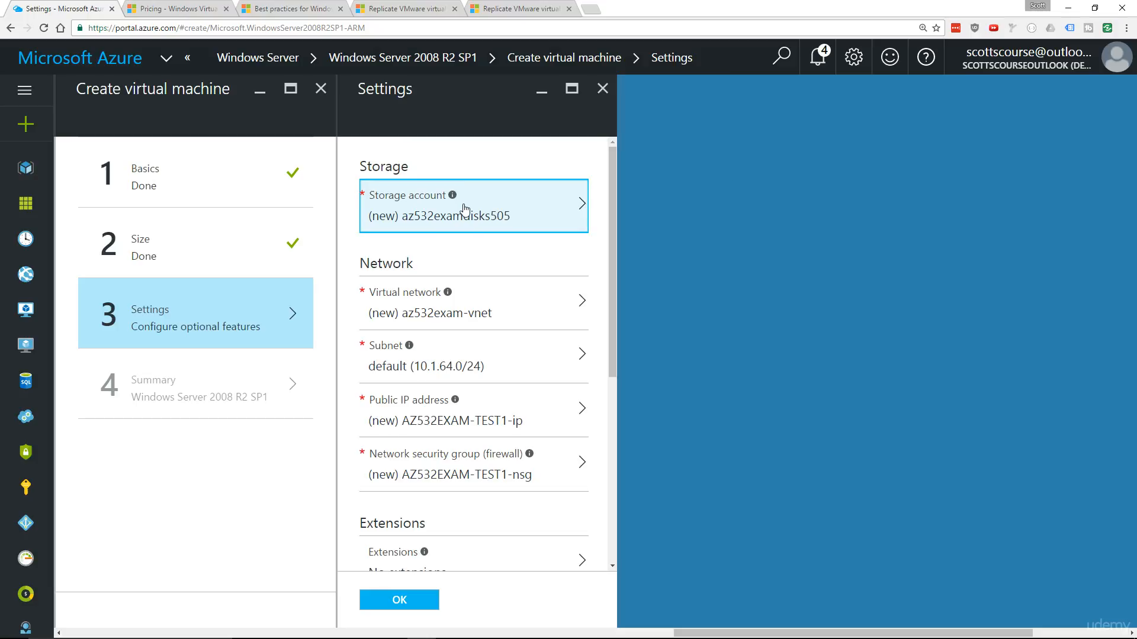
Inspect the name, address space and subnet options for the new virtual network, then close them without changes
mouse_move(464, 209)
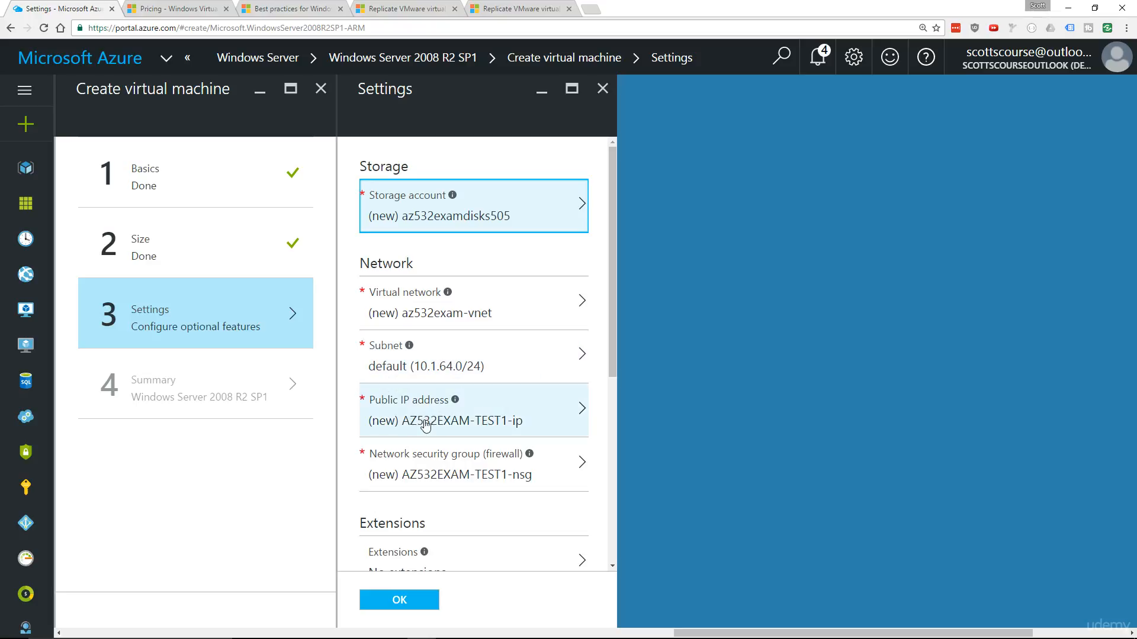
scroll(460, 422, down, 1)
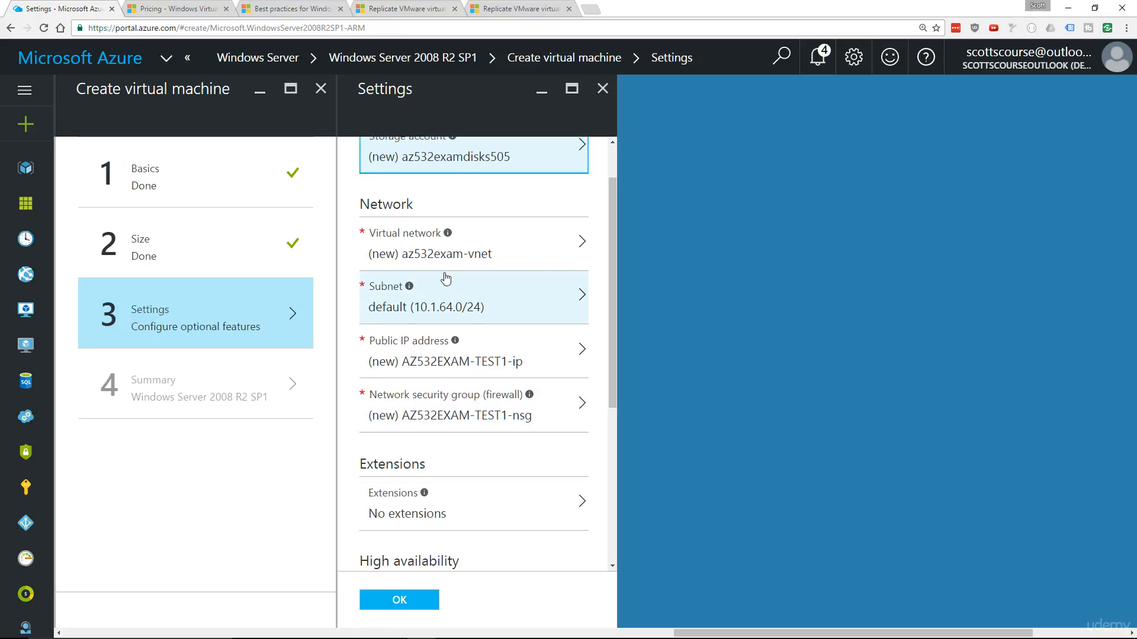
click(487, 255)
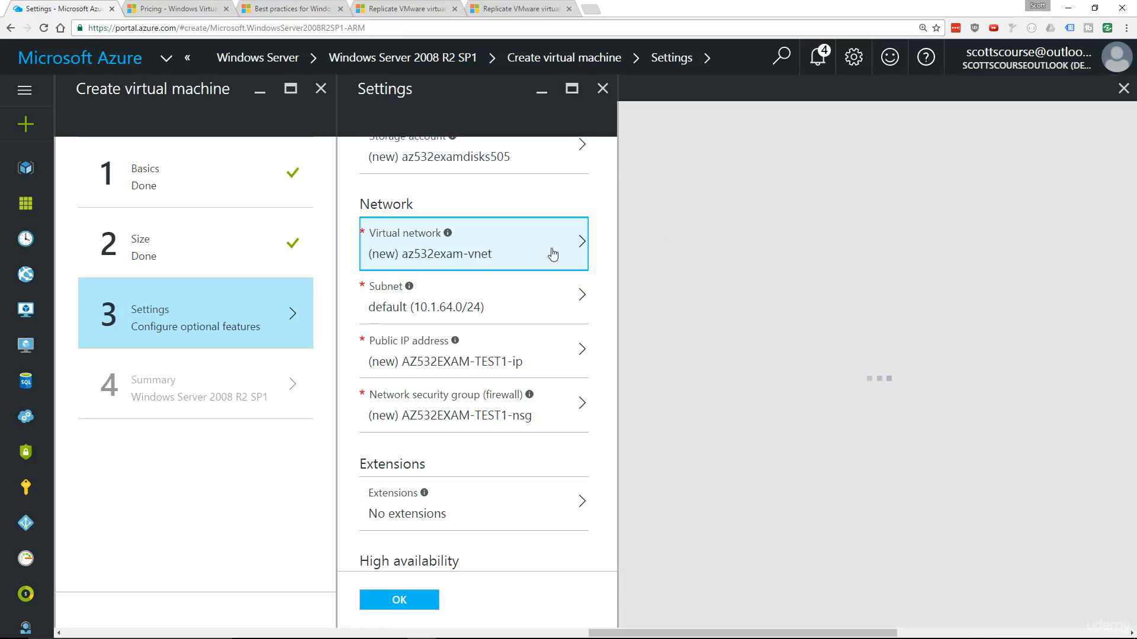
click(708, 254)
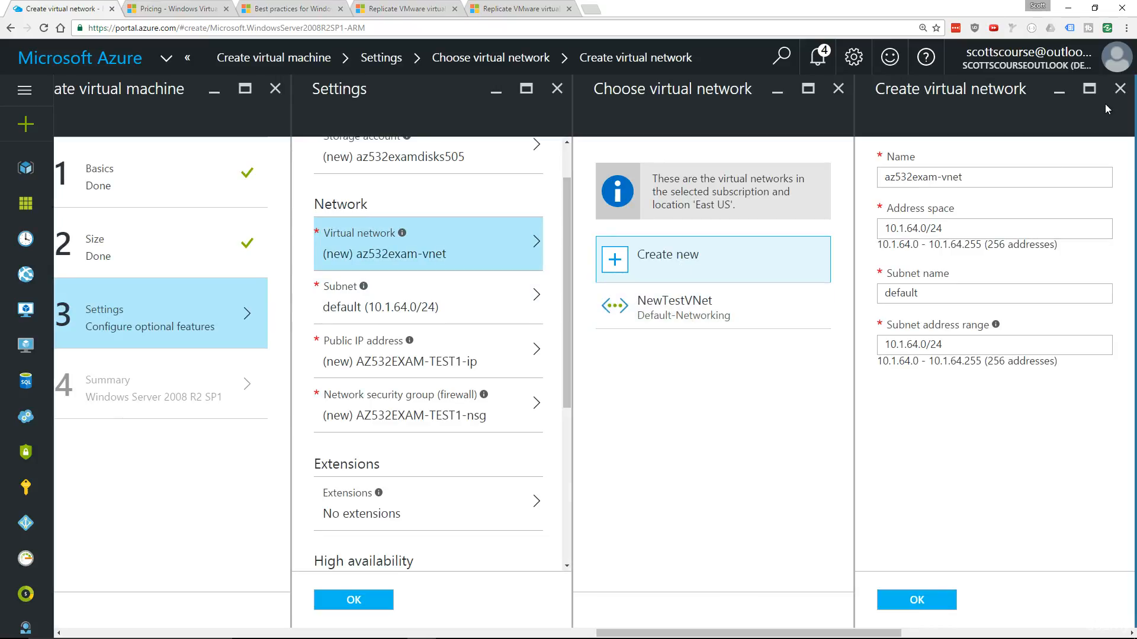
click(1119, 88)
click(838, 89)
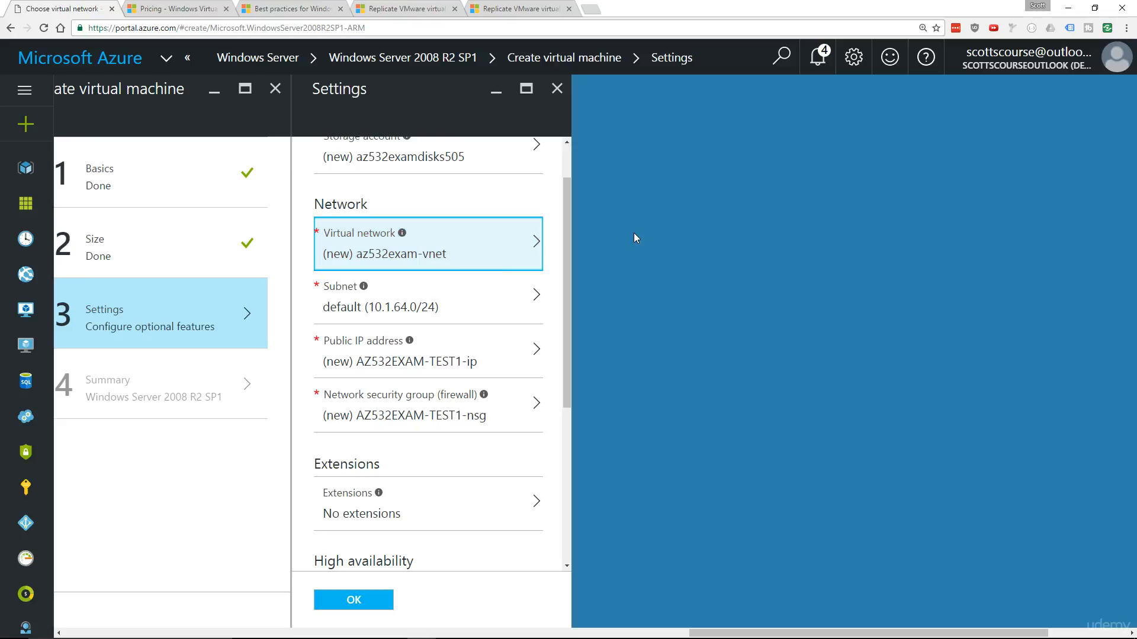
Review and accept the default network, extension, availability and monitoring settings, and submit the summary to create the virtual machine
scroll(431, 258, up, 1)
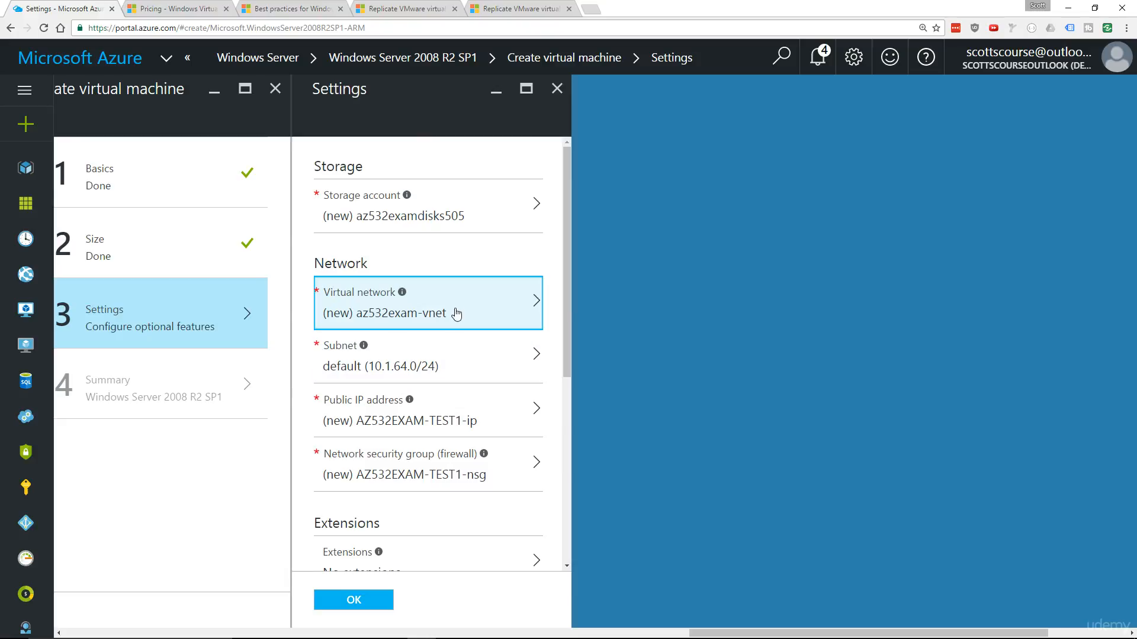
scroll(415, 338, down, 3)
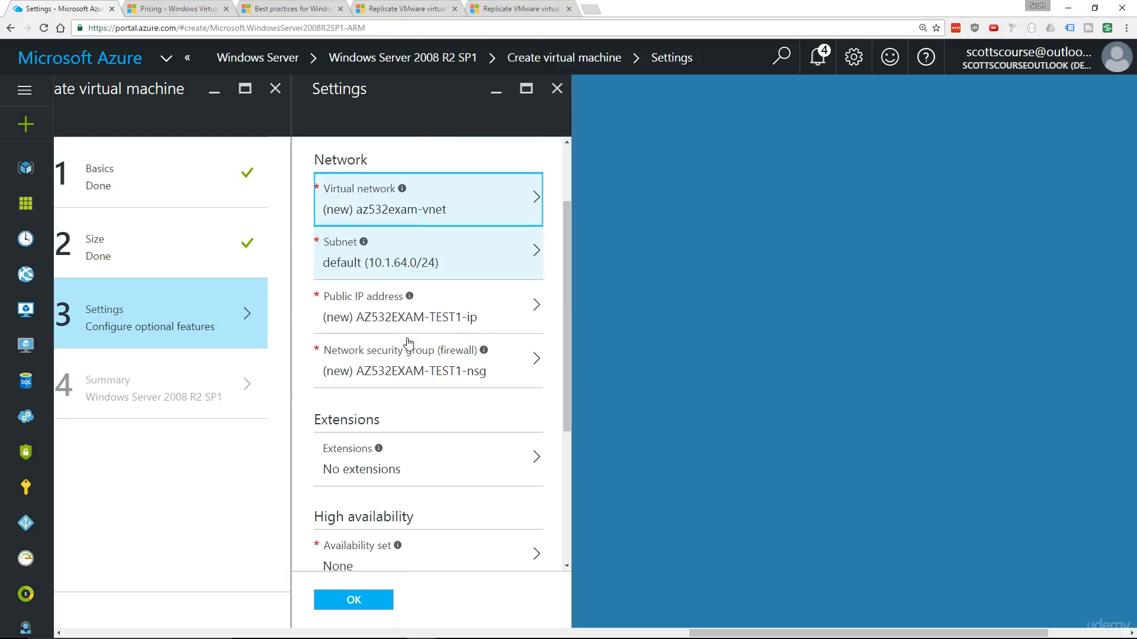
scroll(408, 300, up, 2)
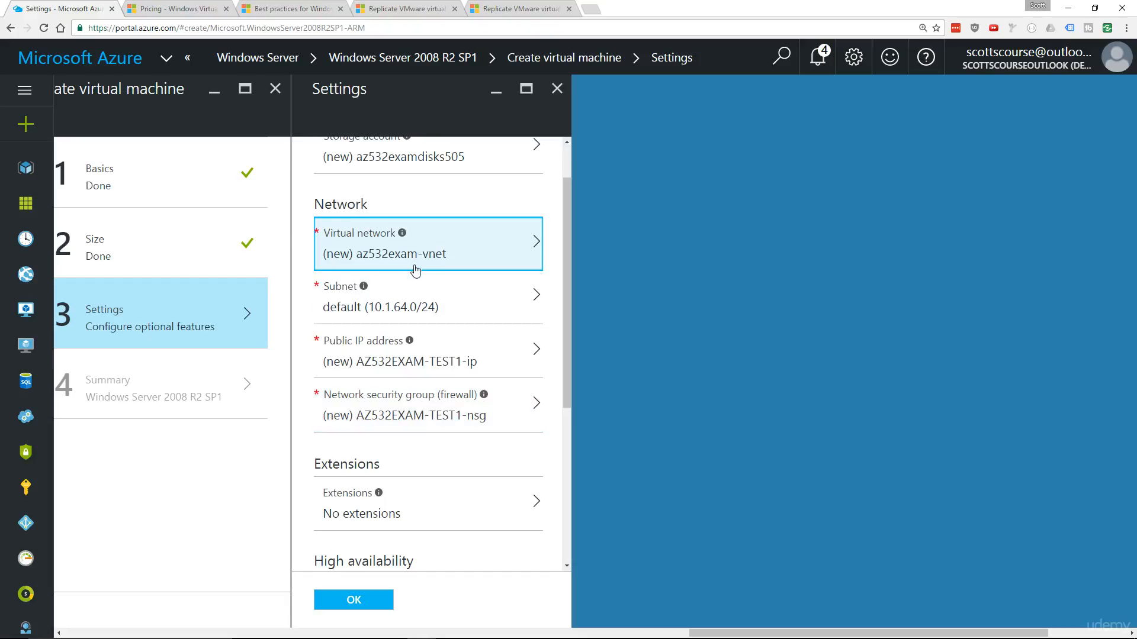
scroll(409, 373, down, 3)
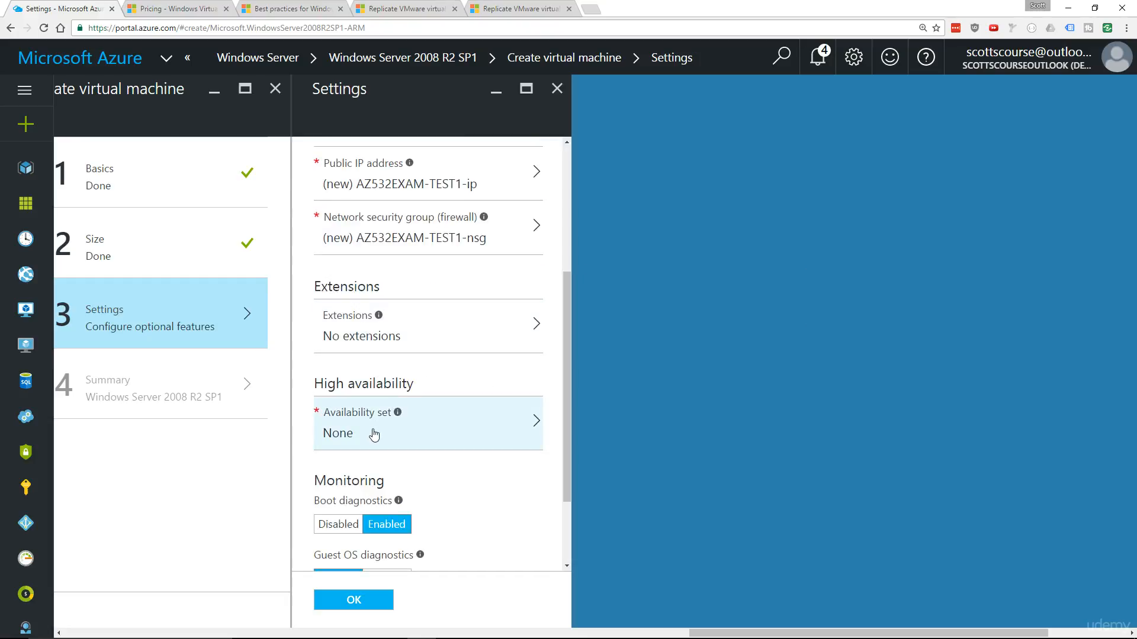
scroll(399, 435, down, 2)
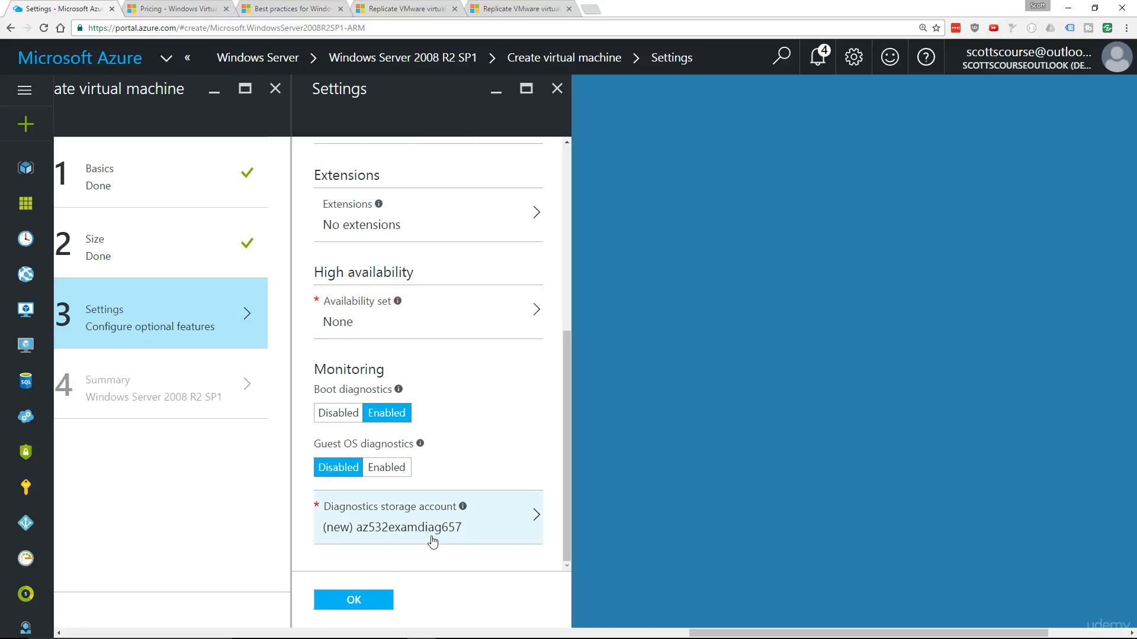
click(354, 601)
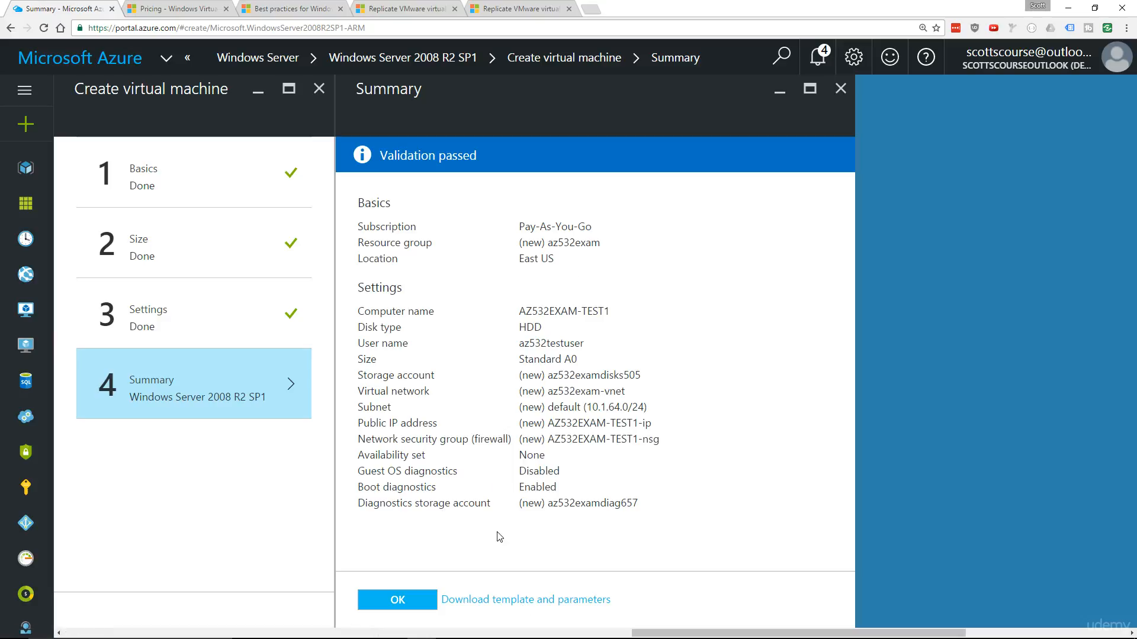
click(407, 600)
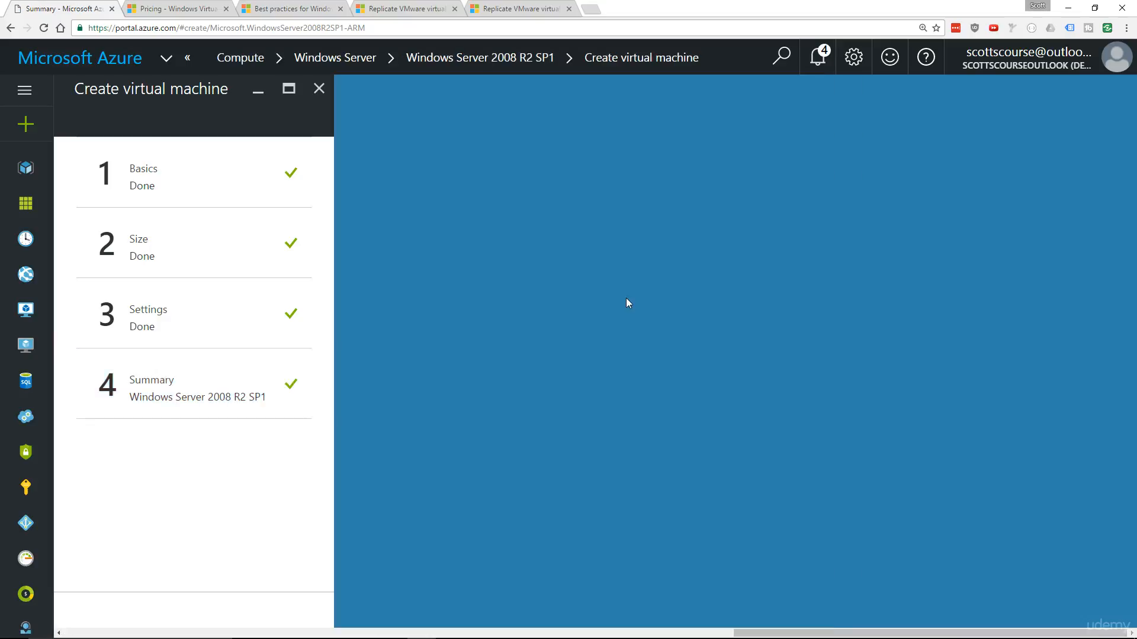